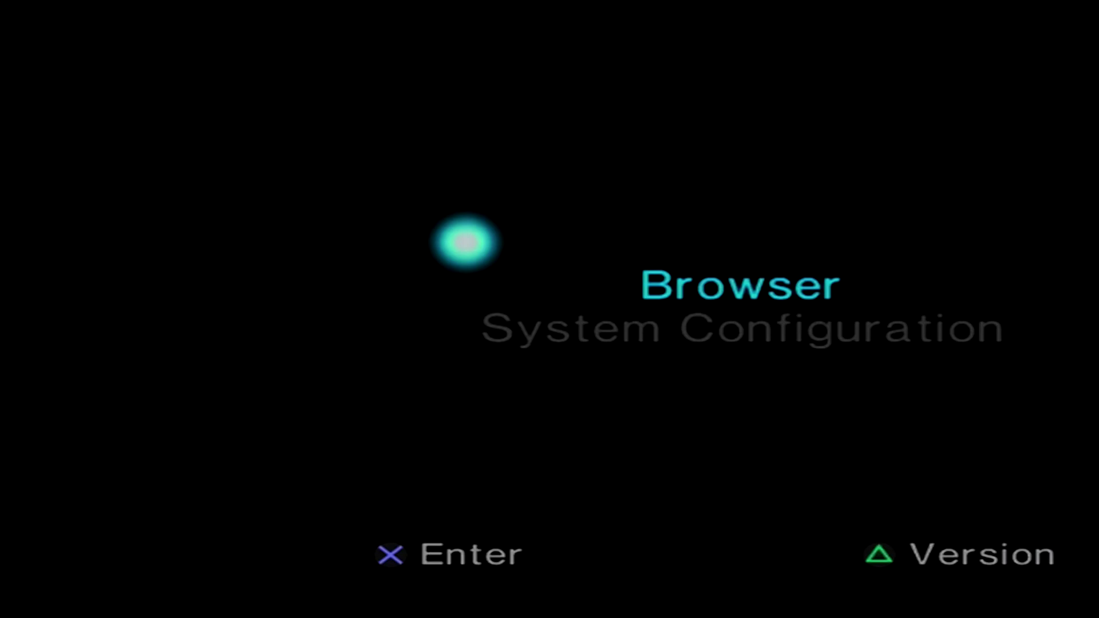
# View the console's version information and go to the DVD Player version entry
pyautogui.press('t')
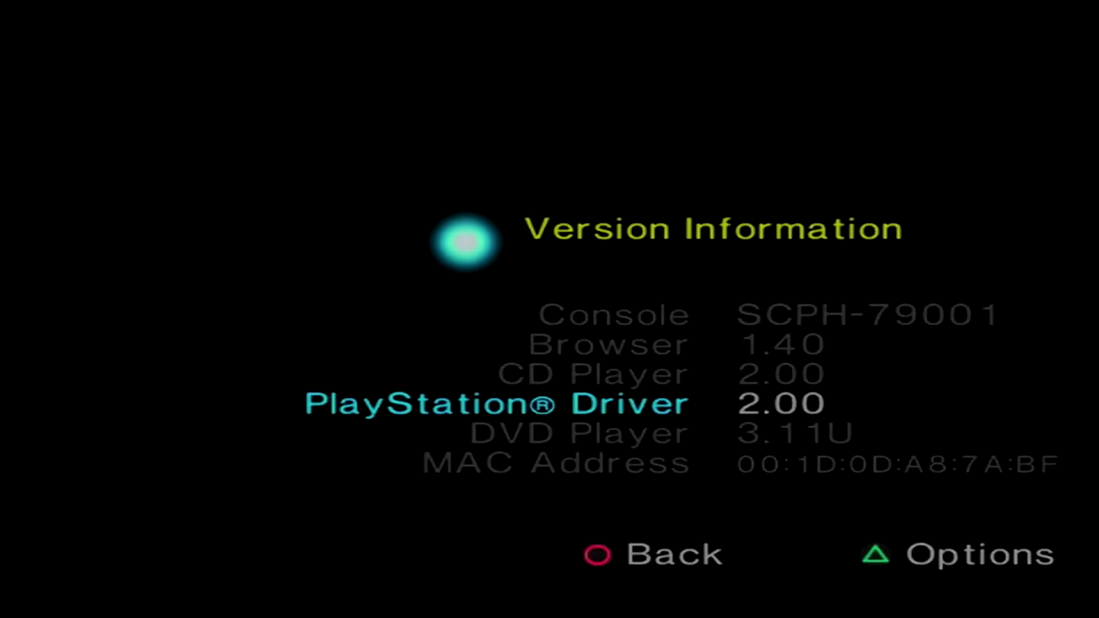
pyautogui.press('Down')
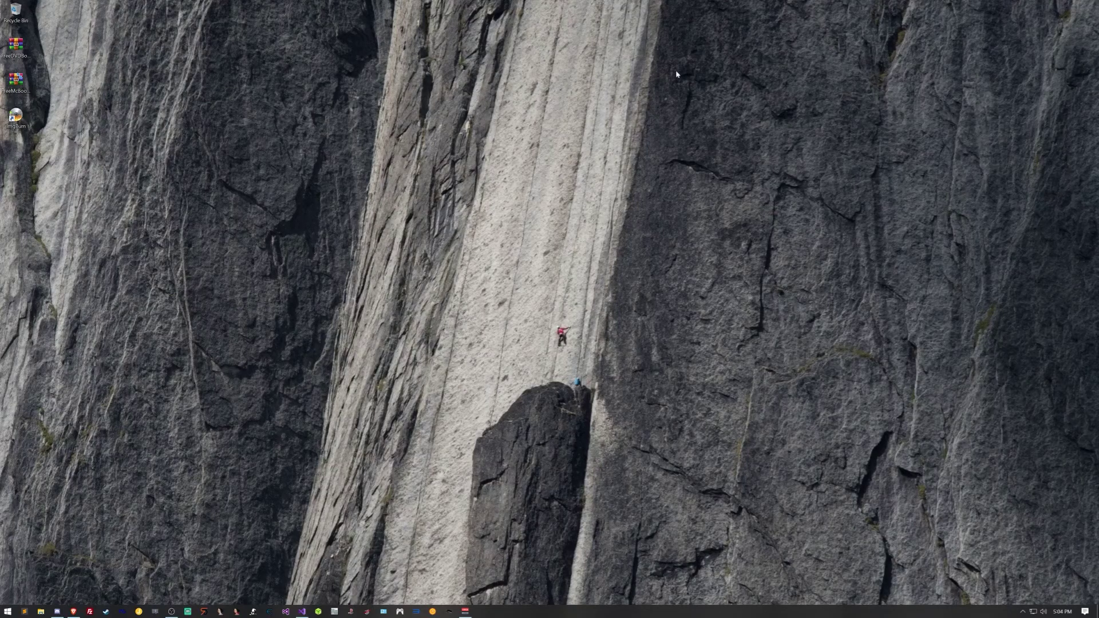
pyautogui.click(17, 49)
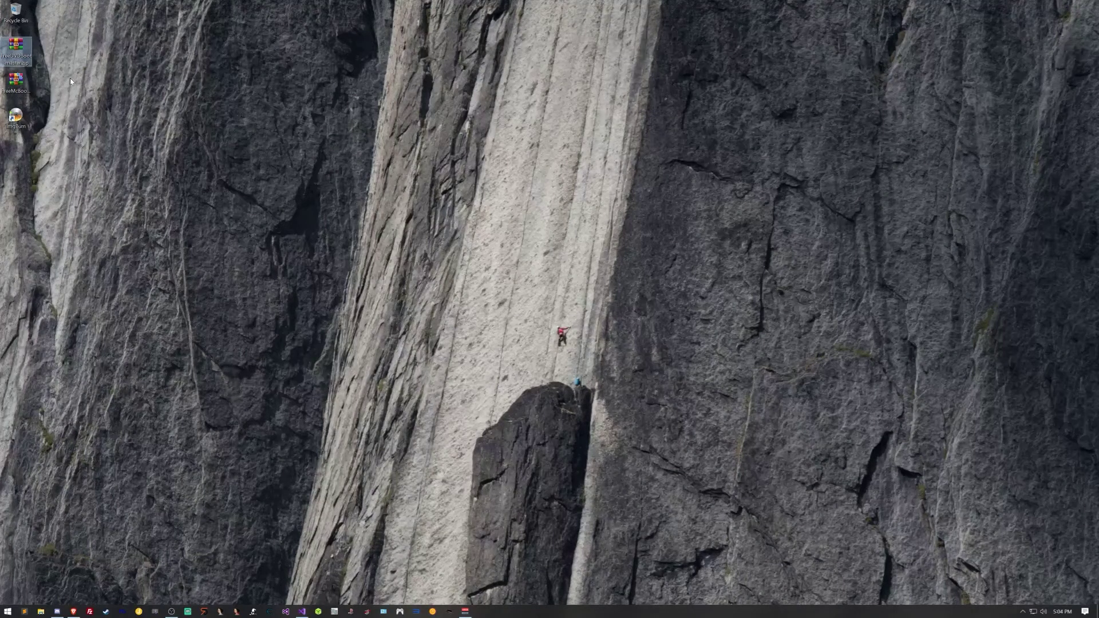
pyautogui.press('Down')
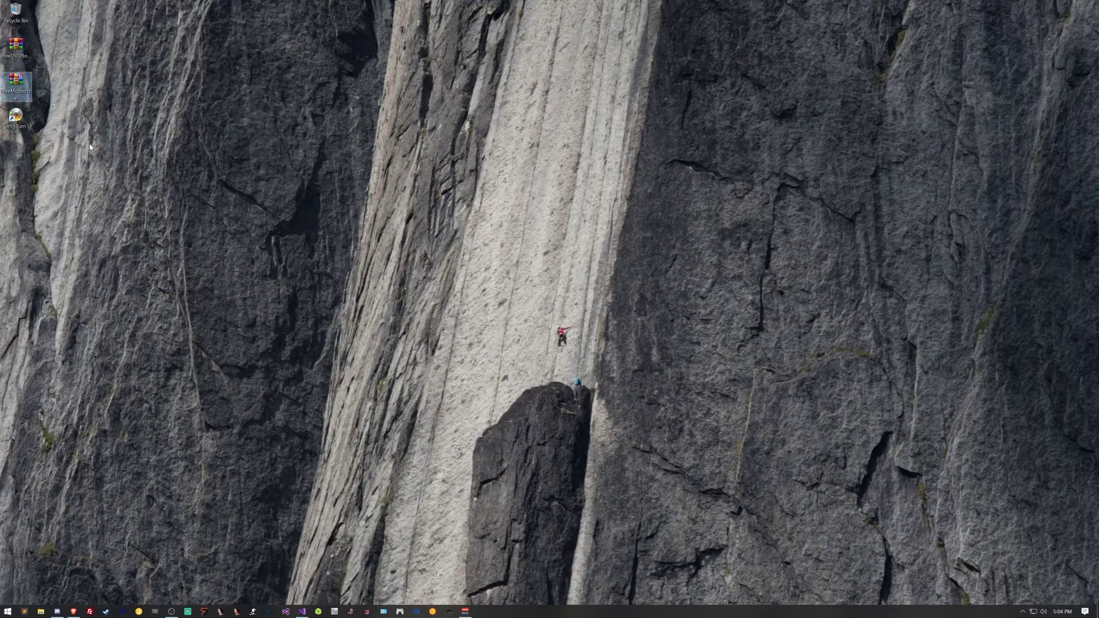
pyautogui.click(155, 137)
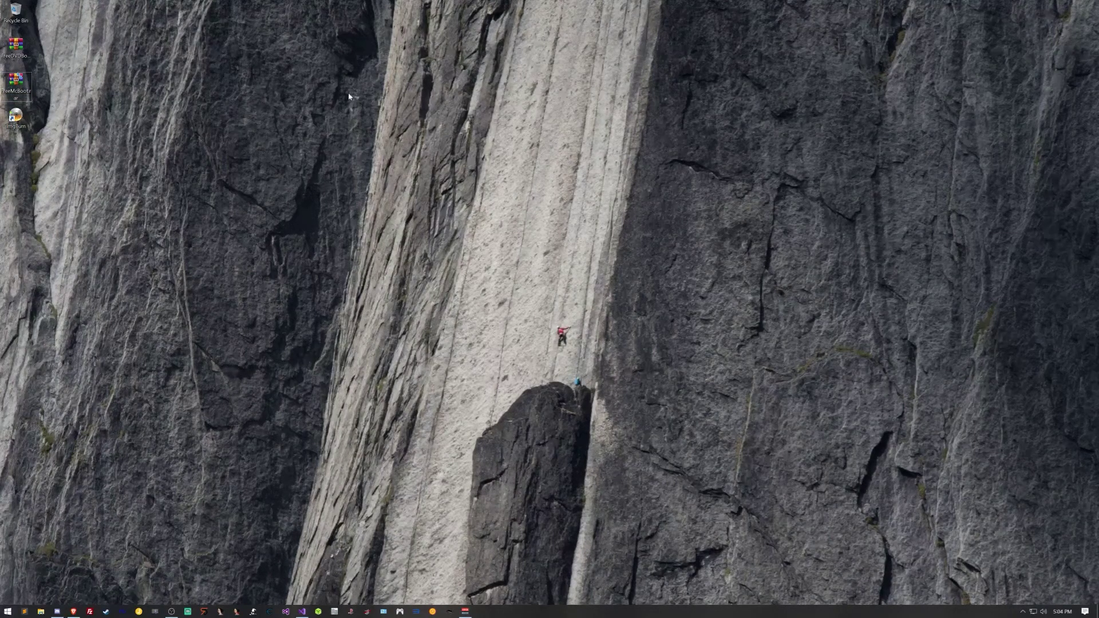
pyautogui.press('space')
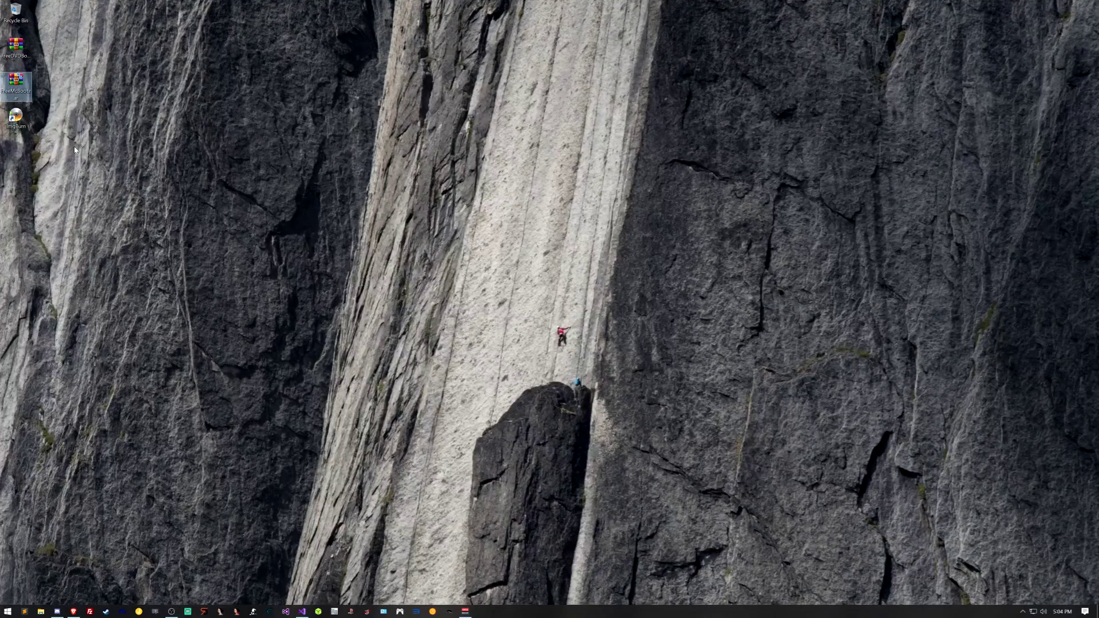
pyautogui.click(17, 121)
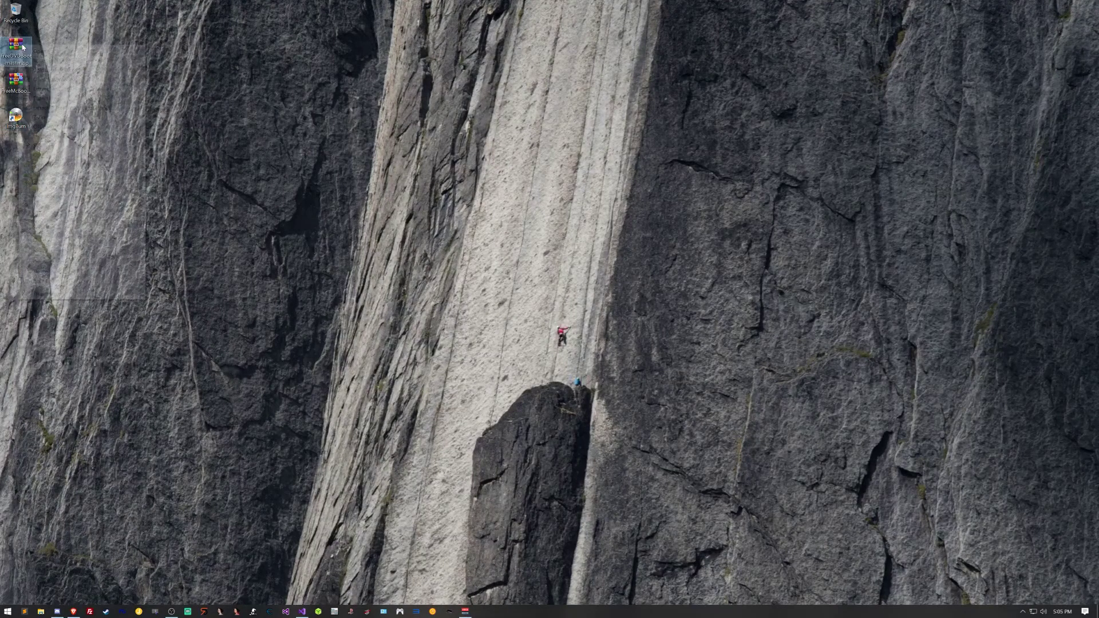
# Extract the FreeDVDBoot-master archive into its own folder on the desktop and open the inner FreeDVDBoot-master folder
pyautogui.rightClick(19, 45)
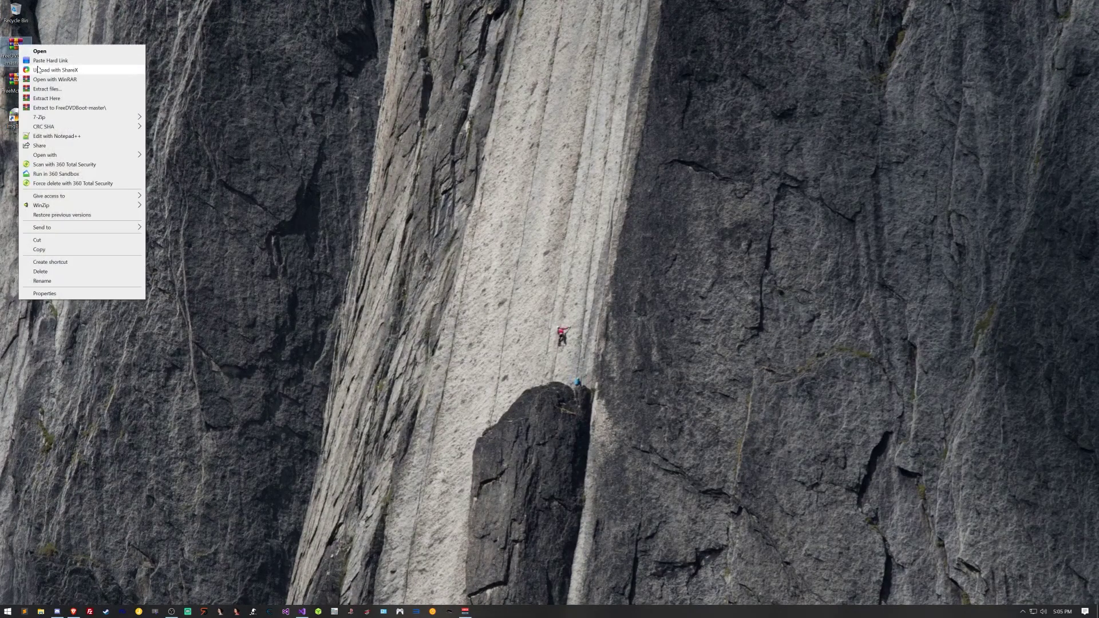
pyautogui.click(65, 109)
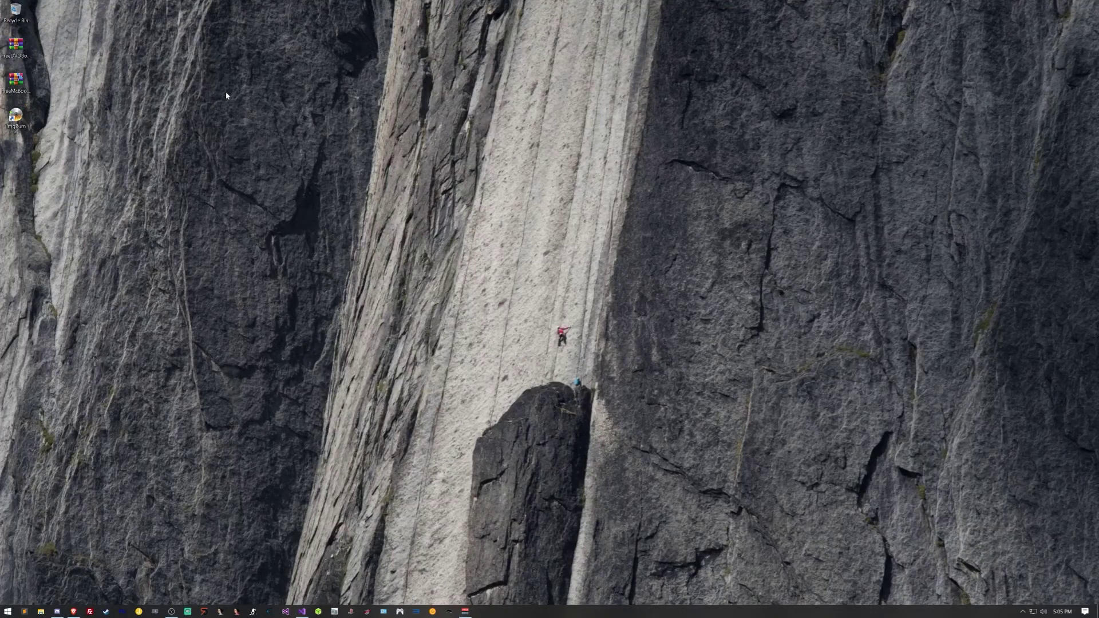
pyautogui.doubleClick(15, 10)
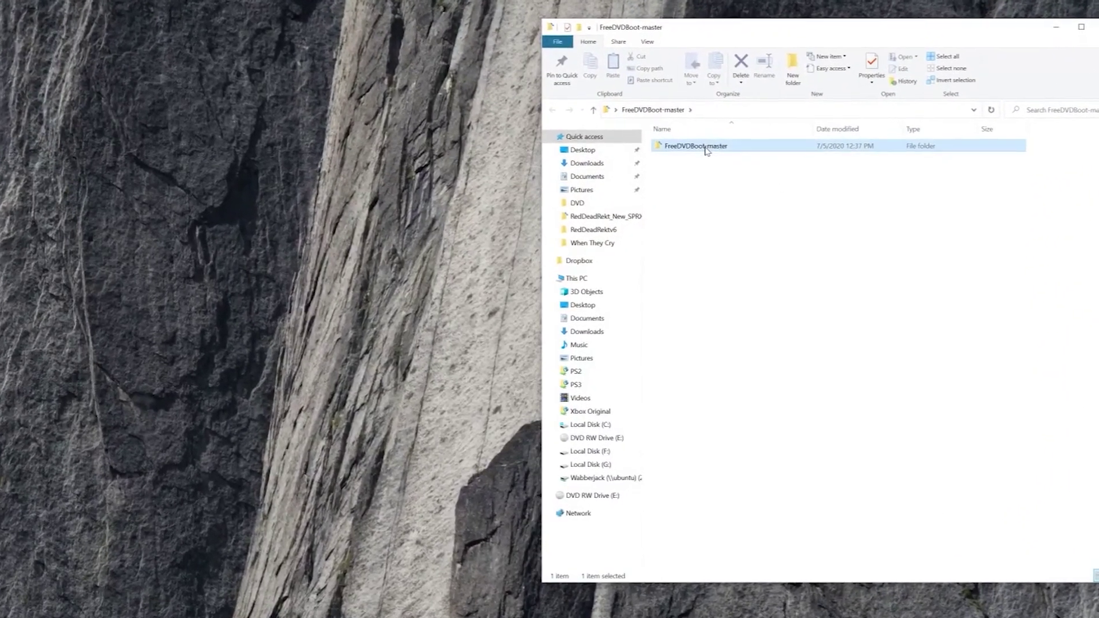
pyautogui.doubleClick(696, 165)
# Read through the disc setup and payload instructions in README.md, and close the file
pyautogui.doubleClick(709, 195)
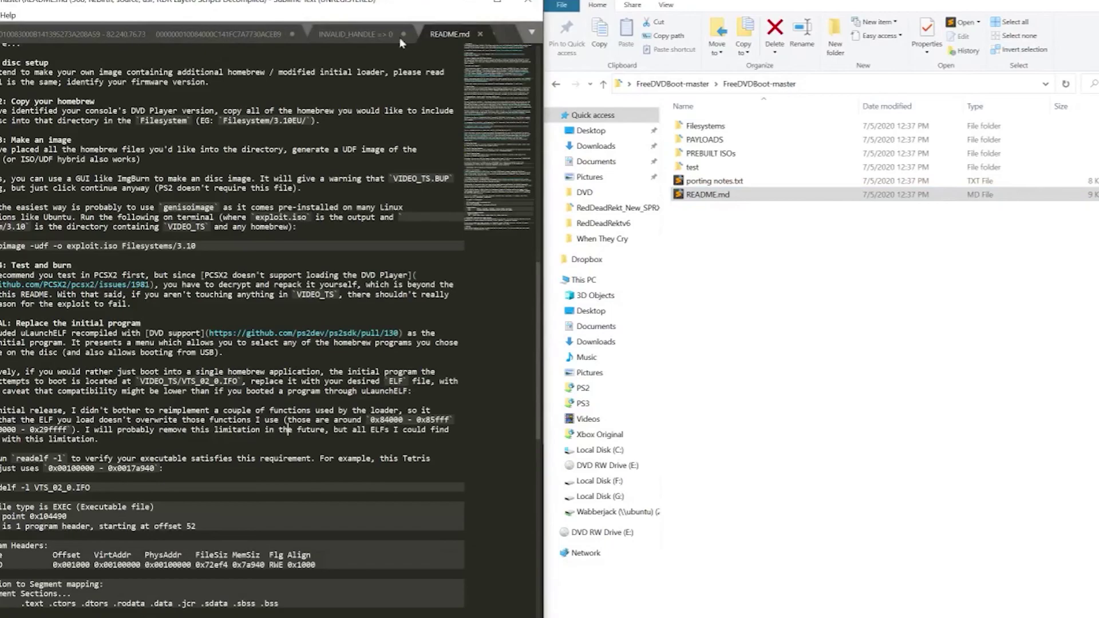
pyautogui.scroll(-5, 269, 321)
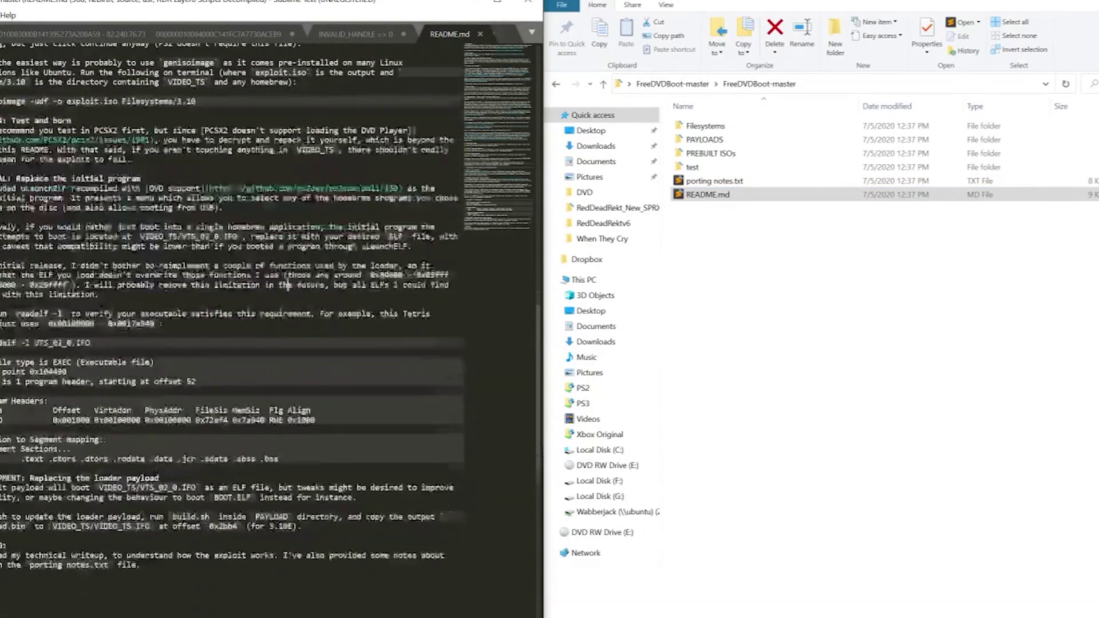
pyautogui.click(527, 2)
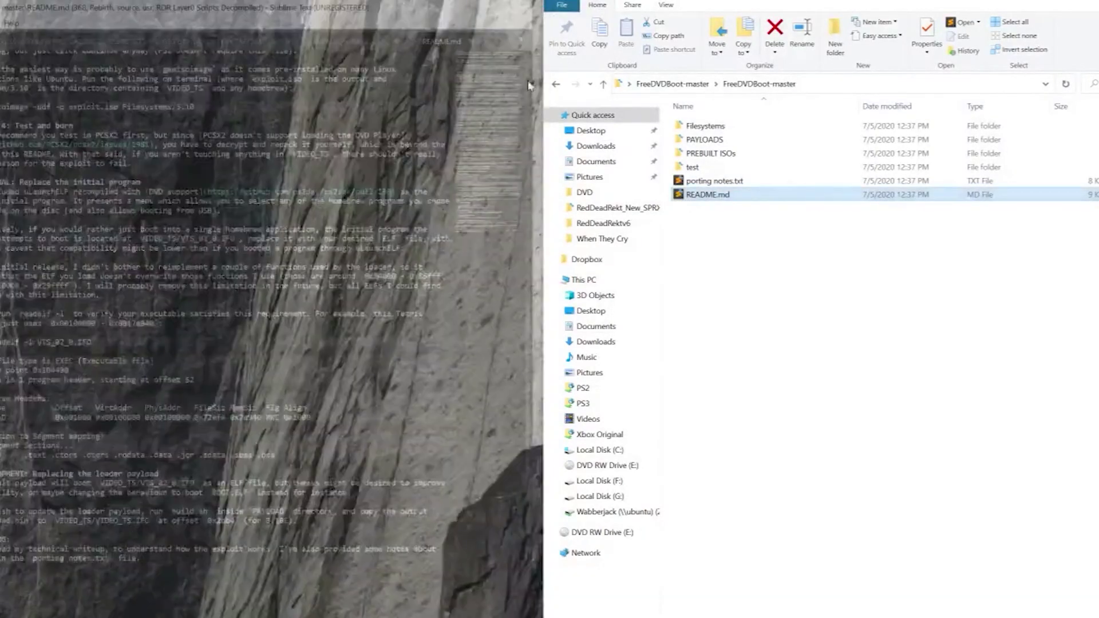
# Open the PREBUILT ISOs folder inside FreeDVDBoot-master
pyautogui.click(731, 186)
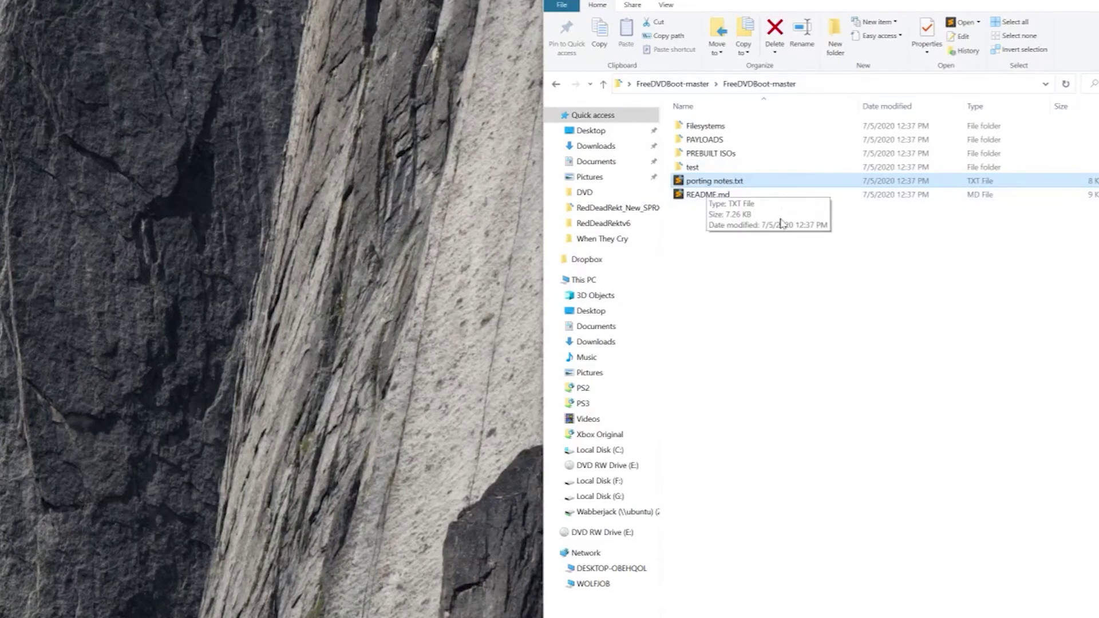
pyautogui.click(710, 156)
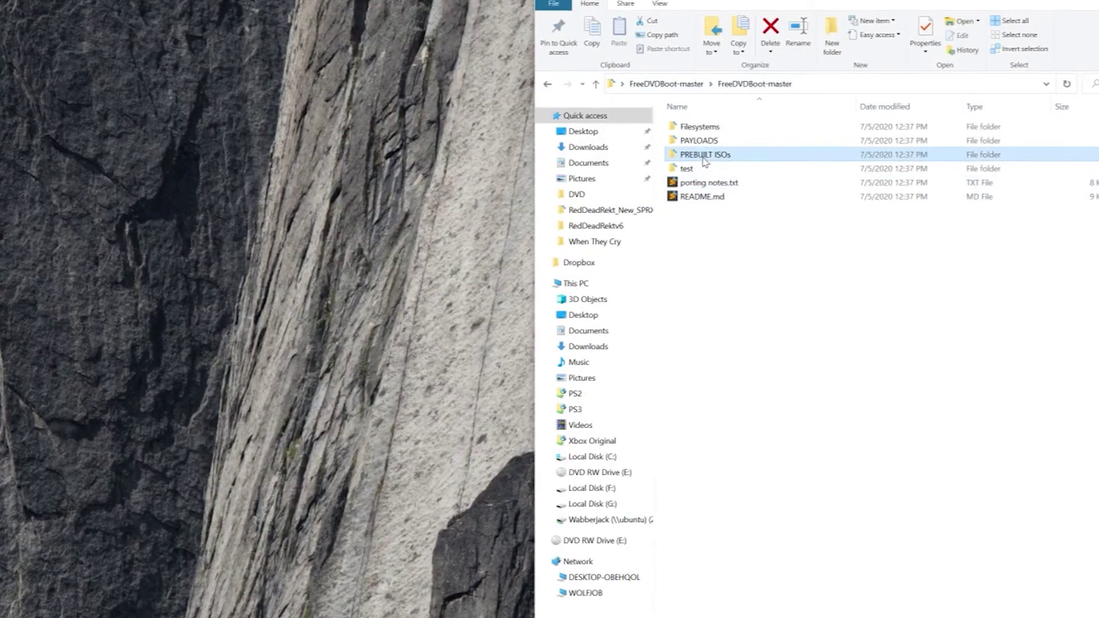
pyautogui.doubleClick(705, 162)
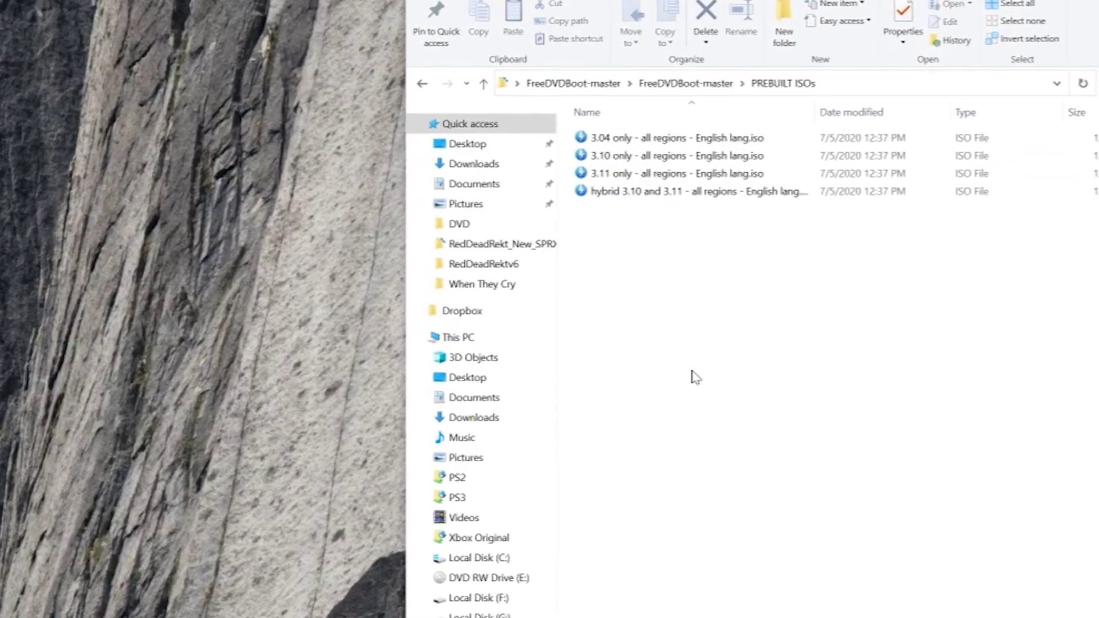
# Examine the prebuilt ISO images to compare which DVD Player versions each one supports
pyautogui.moveTo(743, 225); pyautogui.dragTo(829, 174)
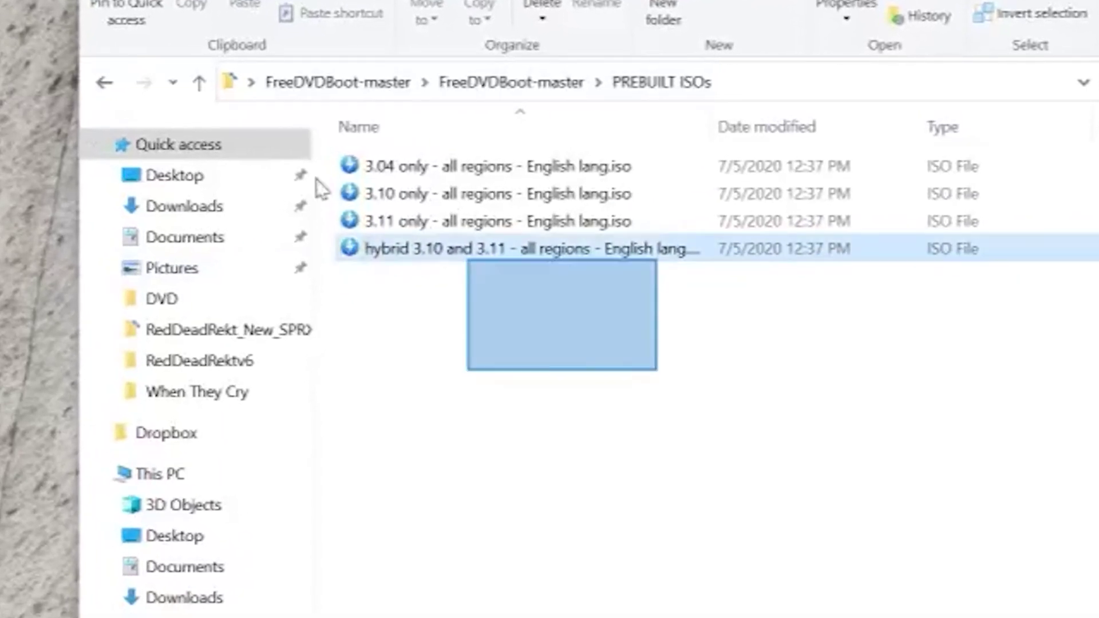
pyautogui.moveTo(321, 189); pyautogui.dragTo(320, 172)
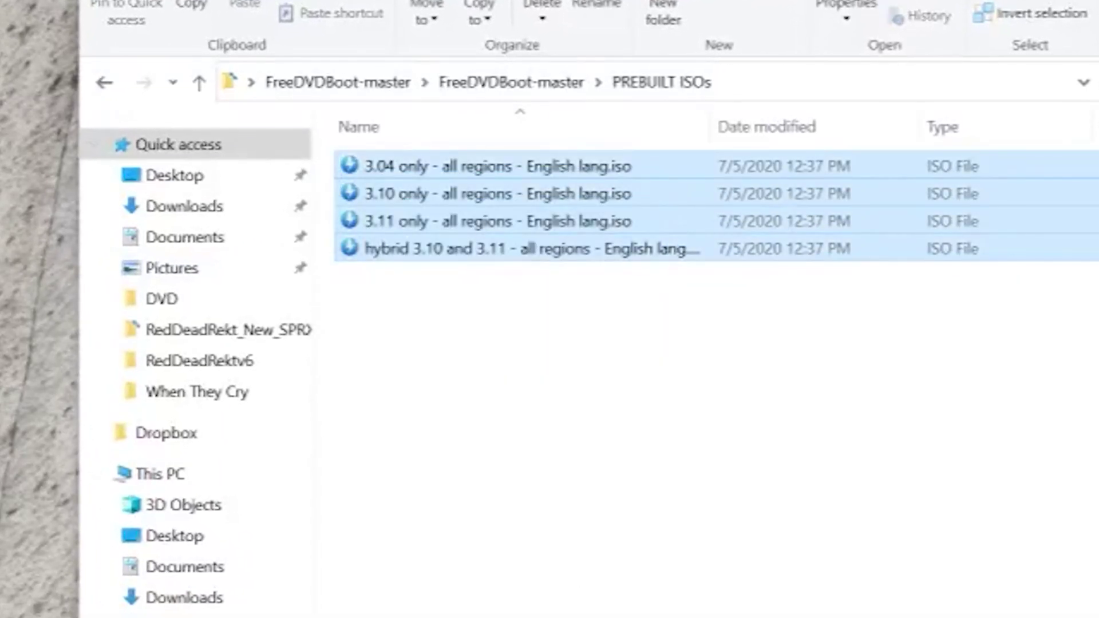
pyautogui.click(510, 304)
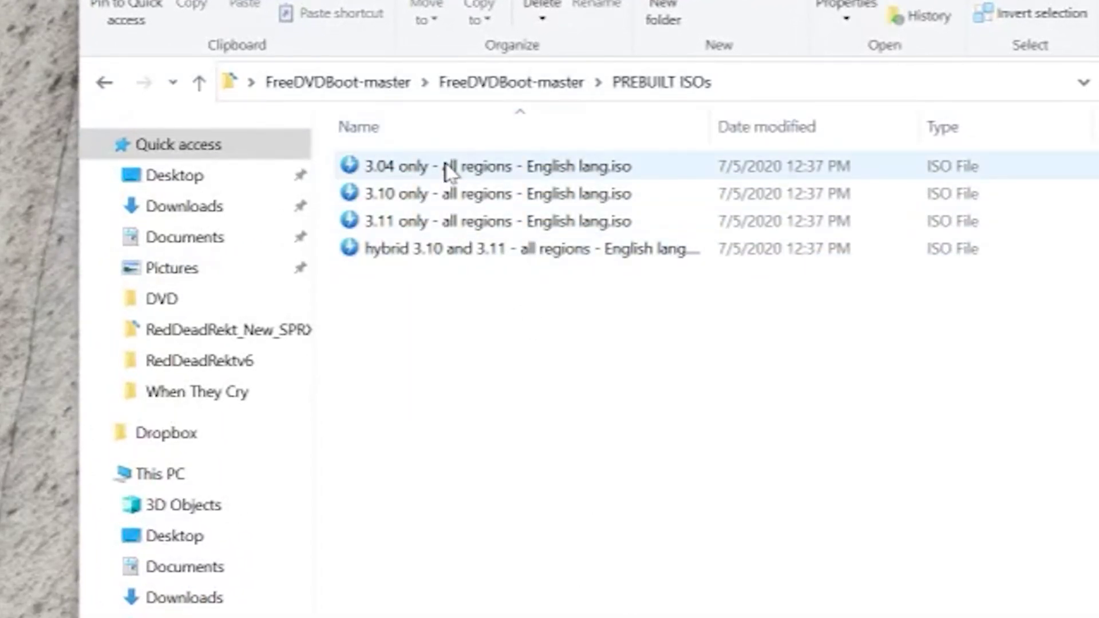
pyautogui.click(456, 222)
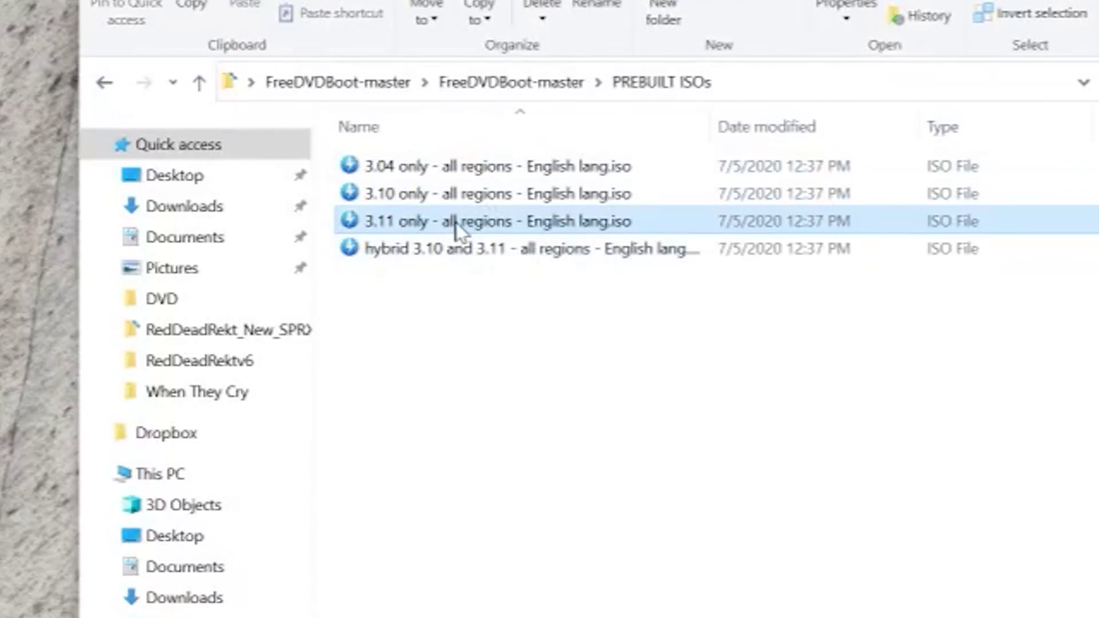
pyautogui.click(407, 257)
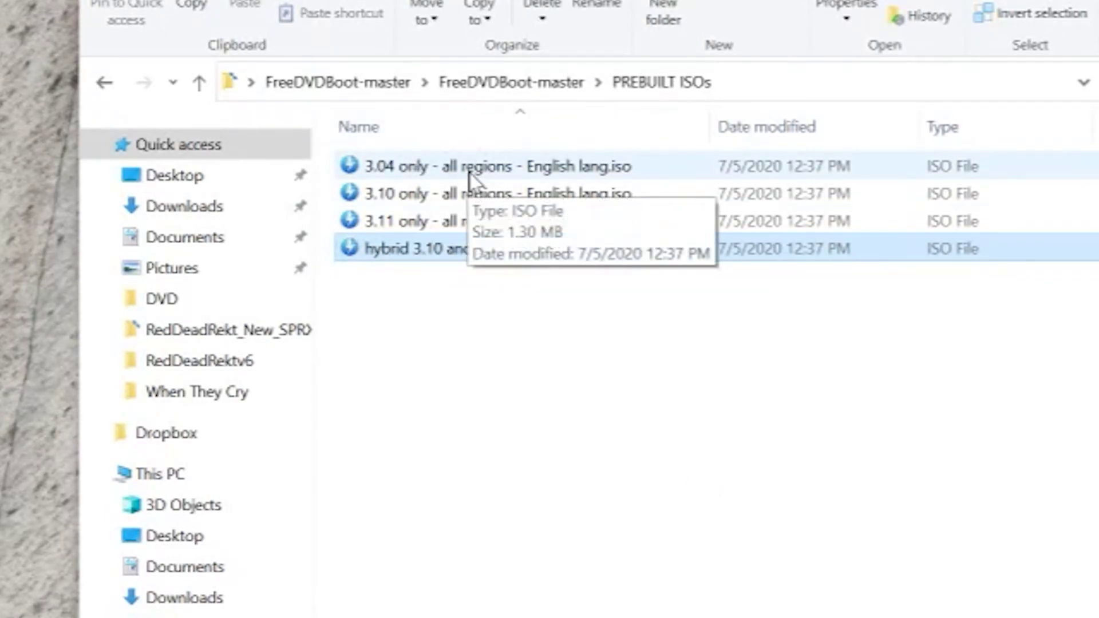
pyautogui.click(433, 173)
pyautogui.click(441, 195)
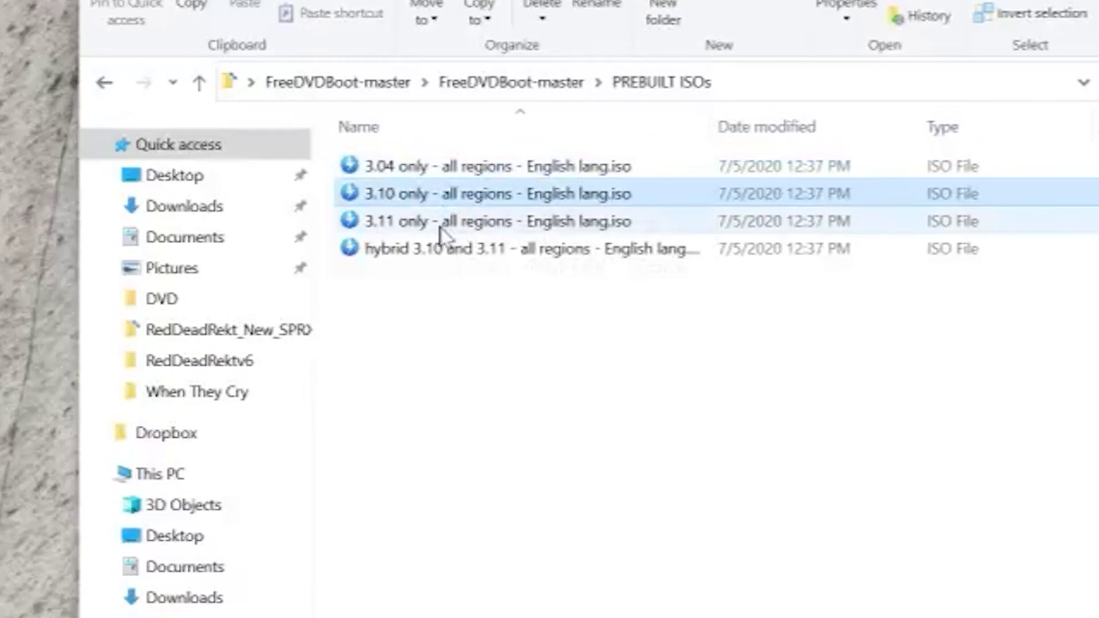
pyautogui.click(447, 222)
pyautogui.click(423, 177)
pyautogui.click(431, 201)
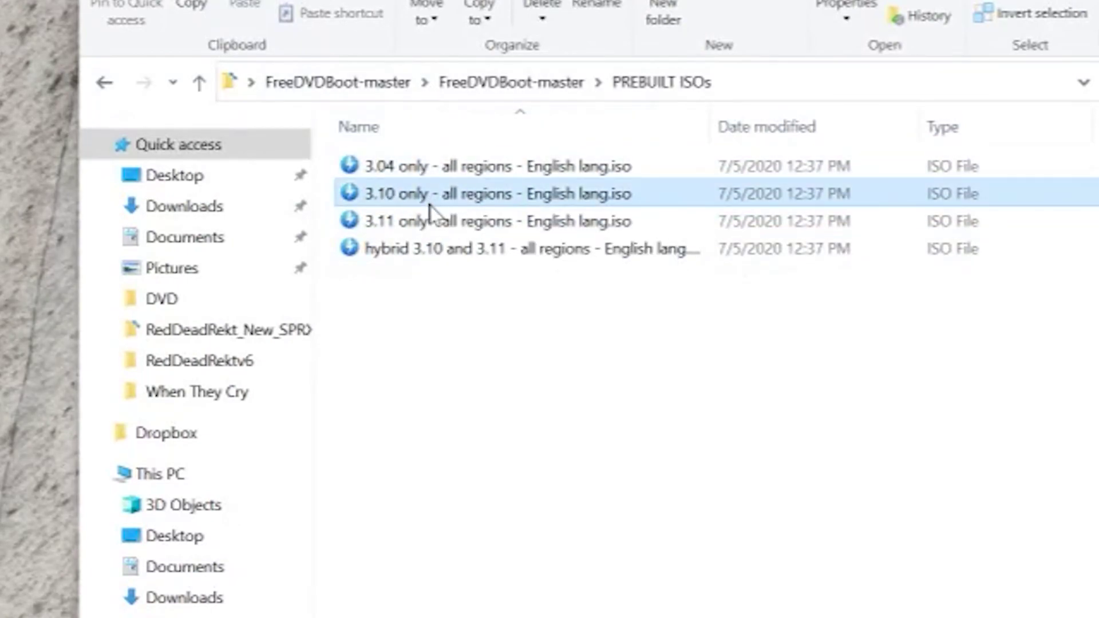
# Place the prebuilt image "3.11 only - all regions - English lang.iso" on the desktop
pyautogui.click(458, 223)
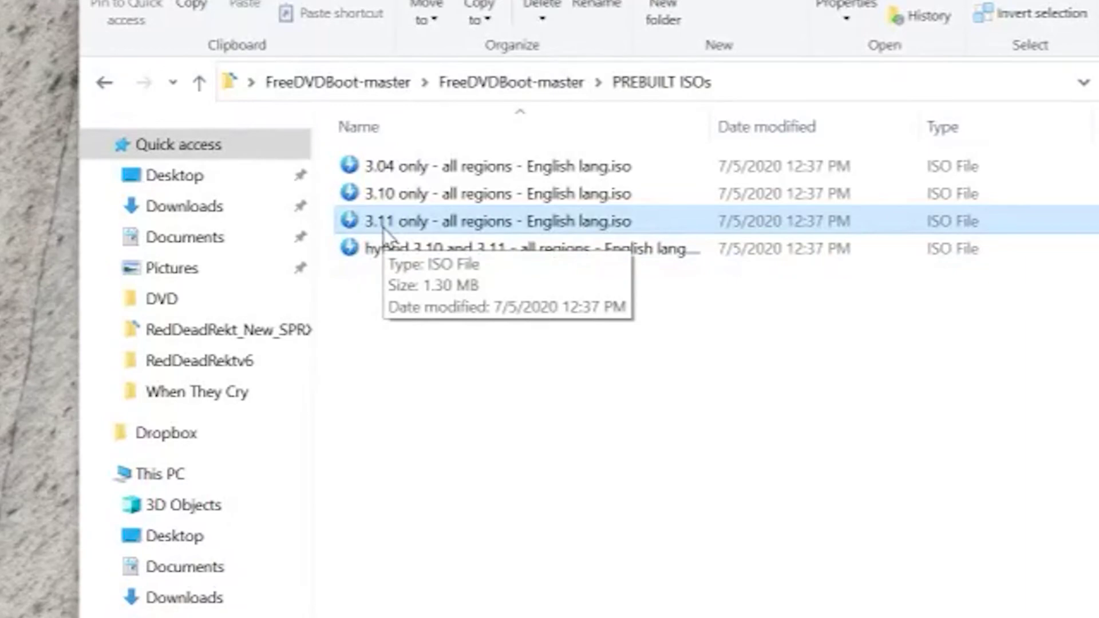
pyautogui.moveTo(383, 232); pyautogui.dragTo(1, 198)
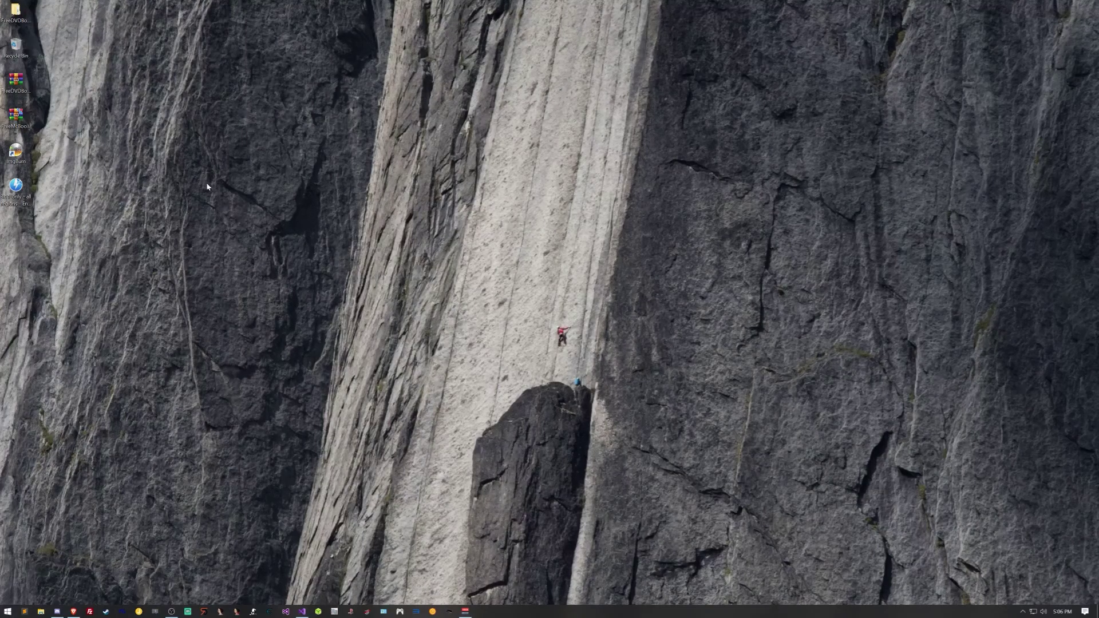
# Extract the FreeMcBoot archive into its own folder on the desktop and open that folder
pyautogui.rightClick(18, 122)
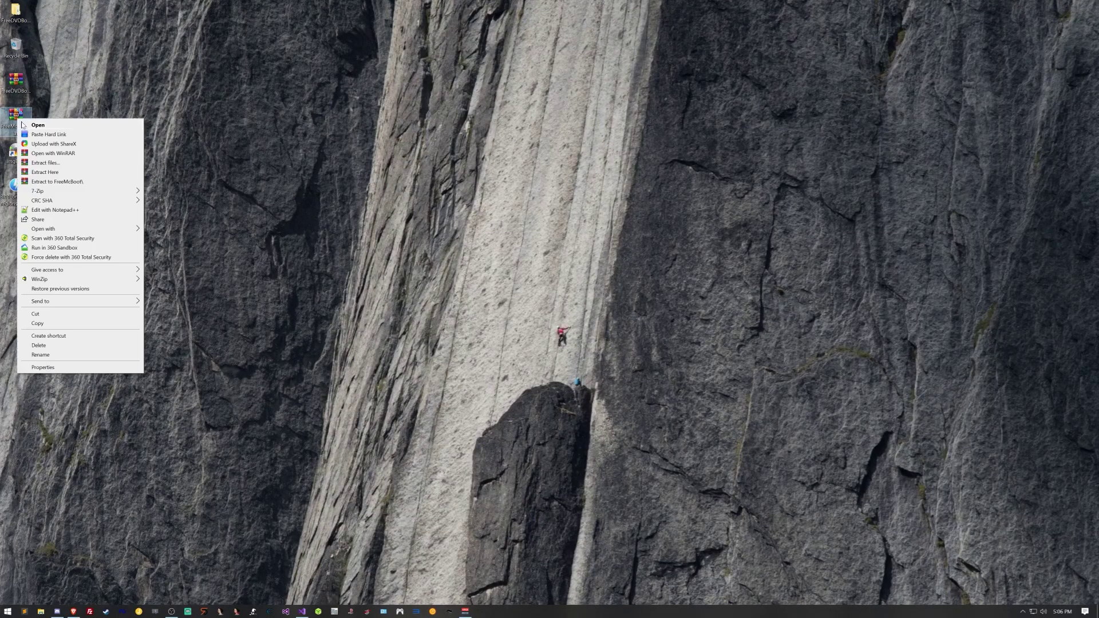
pyautogui.click(60, 183)
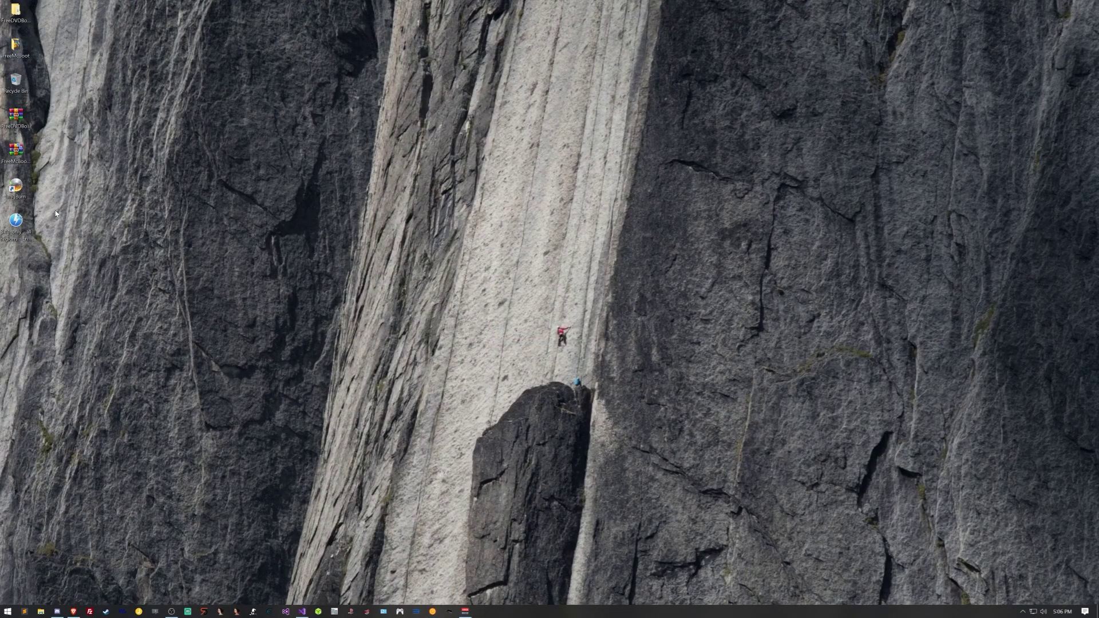
pyautogui.doubleClick(16, 49)
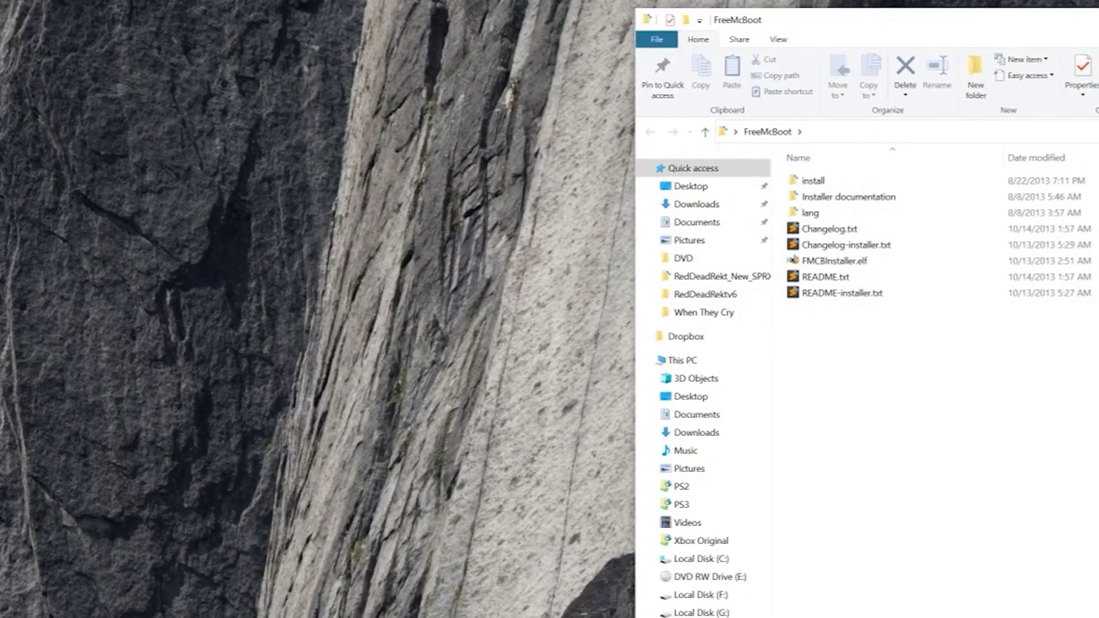
# Open USB Drive (D:) in a separate window beside the FreeMcBoot folder and copy all FreeMcBoot files and folders onto it
pyautogui.rightClick(681, 577)
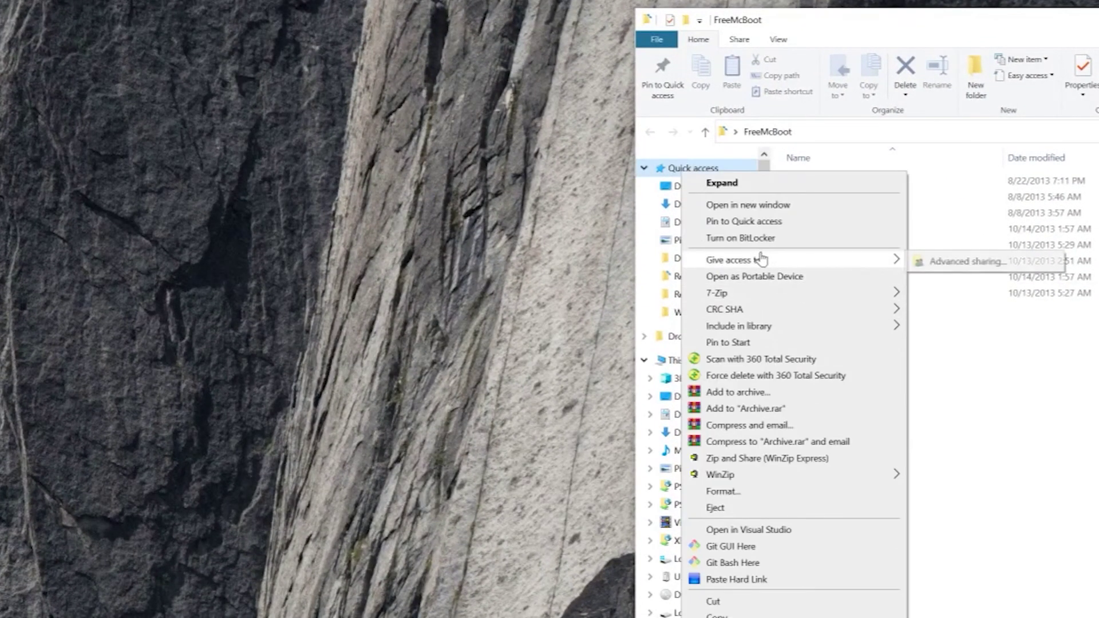
pyautogui.click(744, 205)
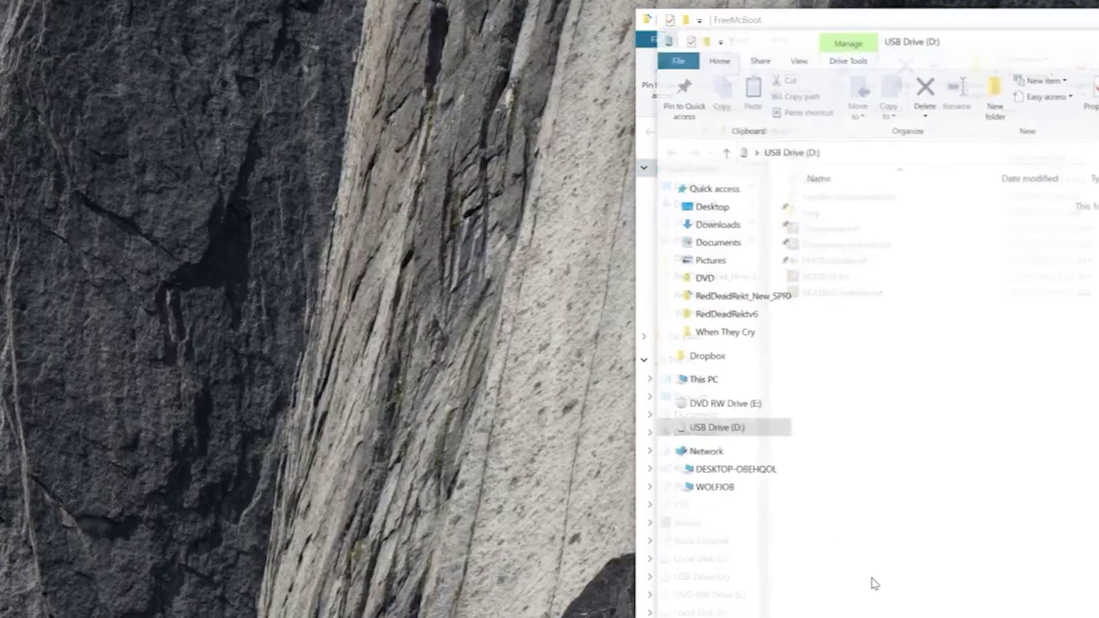
pyautogui.moveTo(1074, 40); pyautogui.dragTo(271, 39)
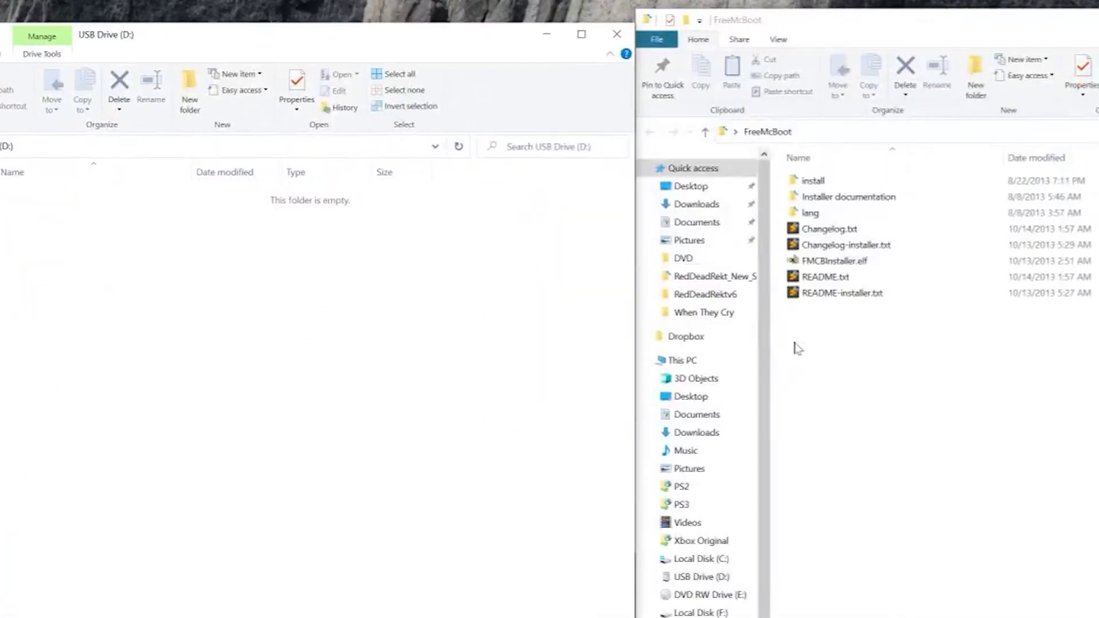
pyautogui.moveTo(918, 299); pyautogui.dragTo(189, 328)
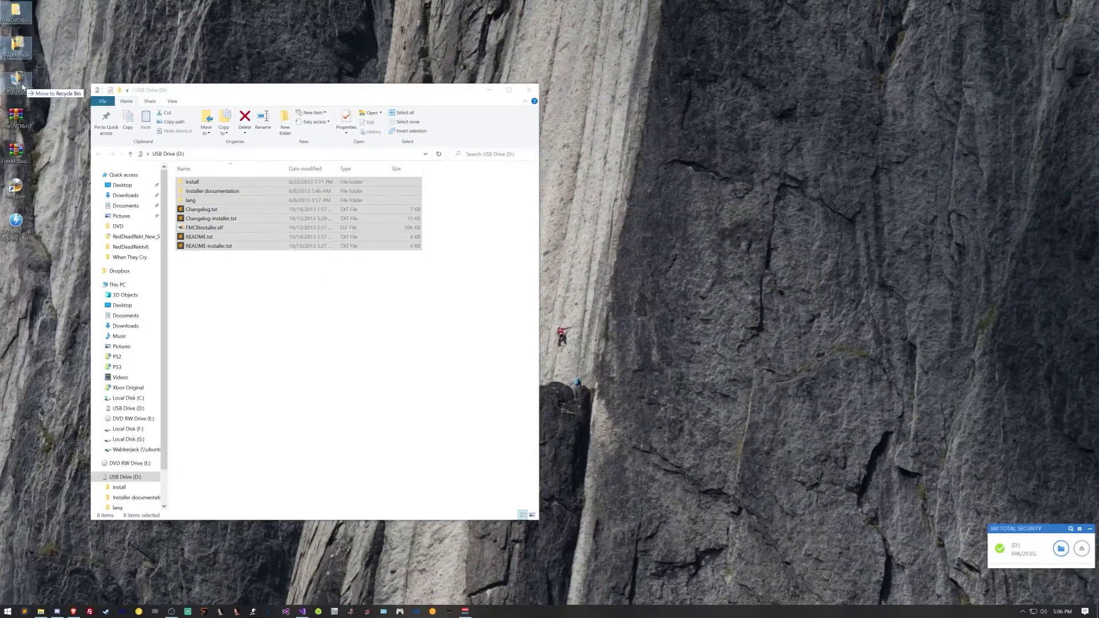
# Delete the extracted FreeDVDBoot-master and FreeMcBoot folders from the desktop and close the USB drive window
pyautogui.press('Delete')
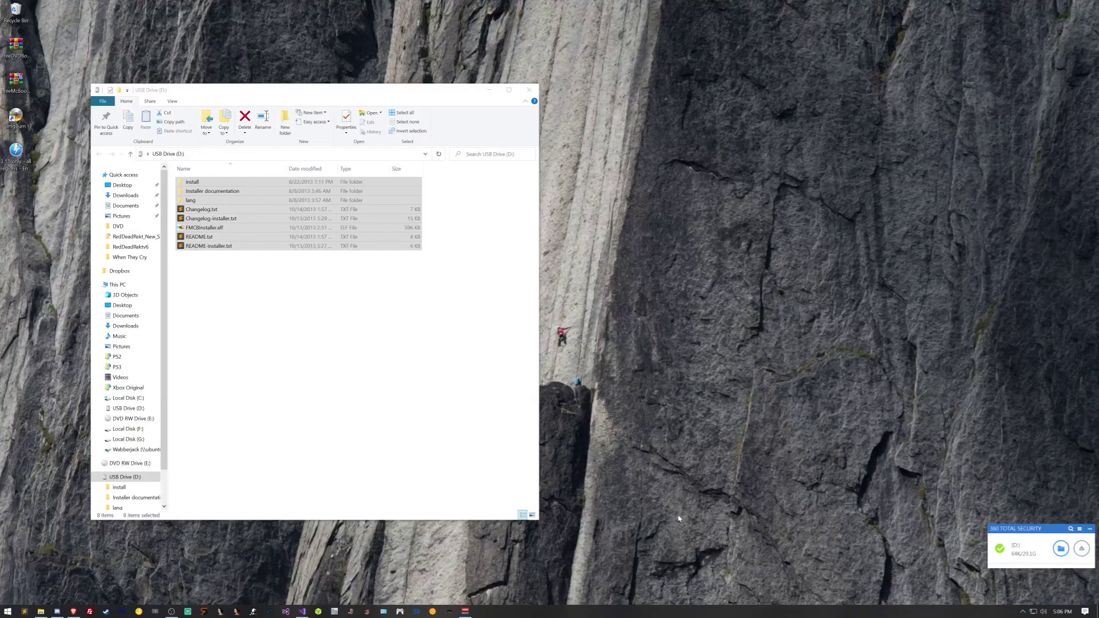
pyautogui.click(529, 90)
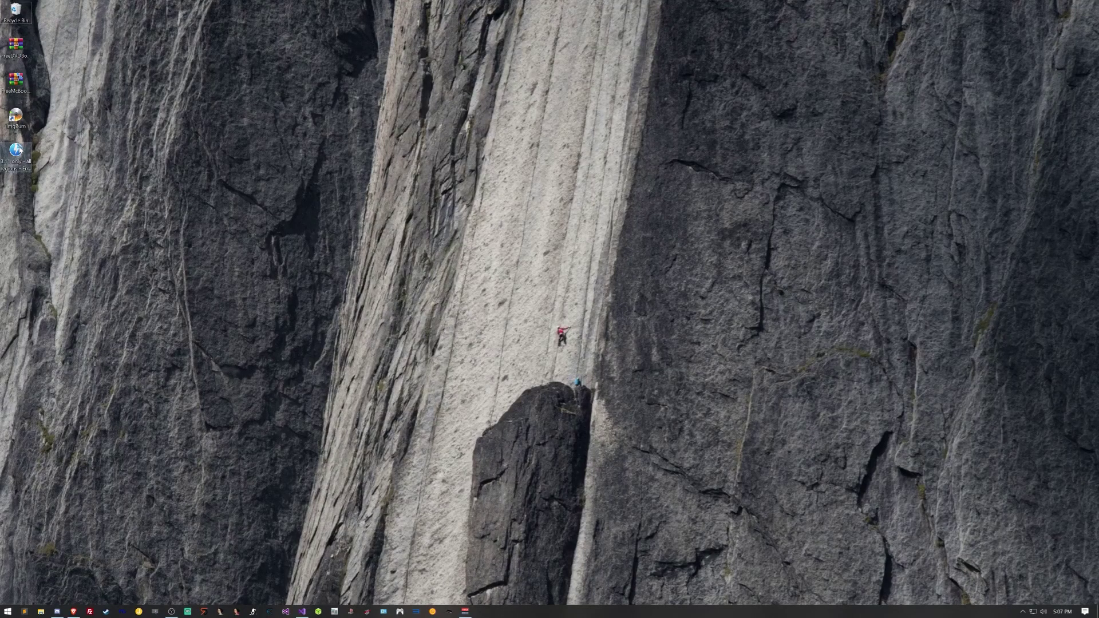
# Launch ImgBurn from the desktop
pyautogui.doubleClick(12, 128)
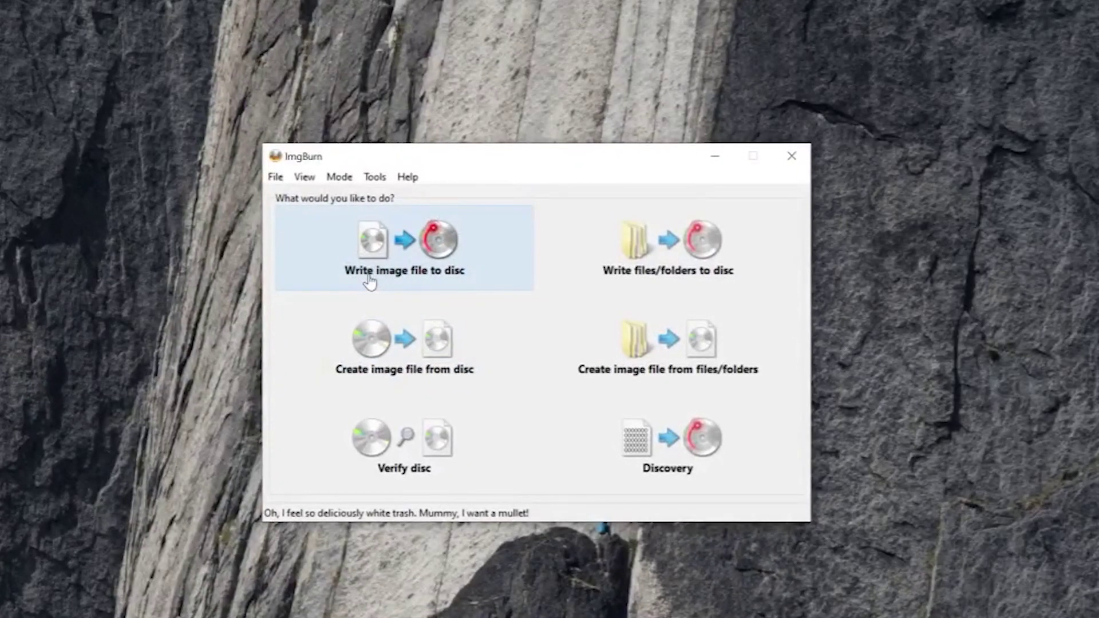
# Choose writing an image file to disc and load "3.11 only - all regions - English lang.iso" from the desktop as the source
pyautogui.click(411, 272)
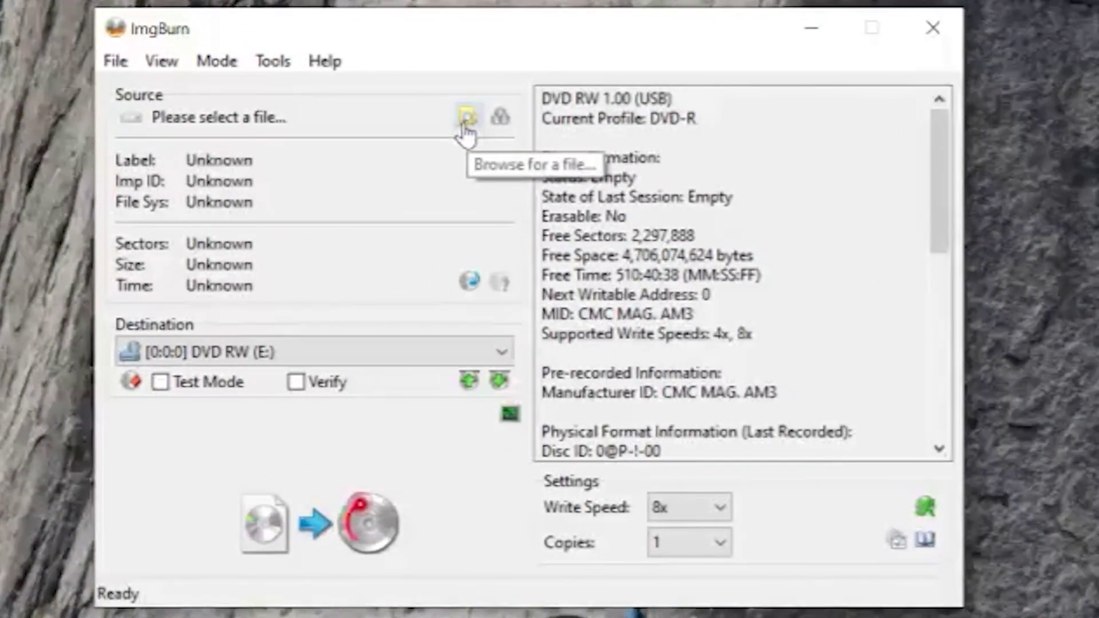
pyautogui.click(465, 118)
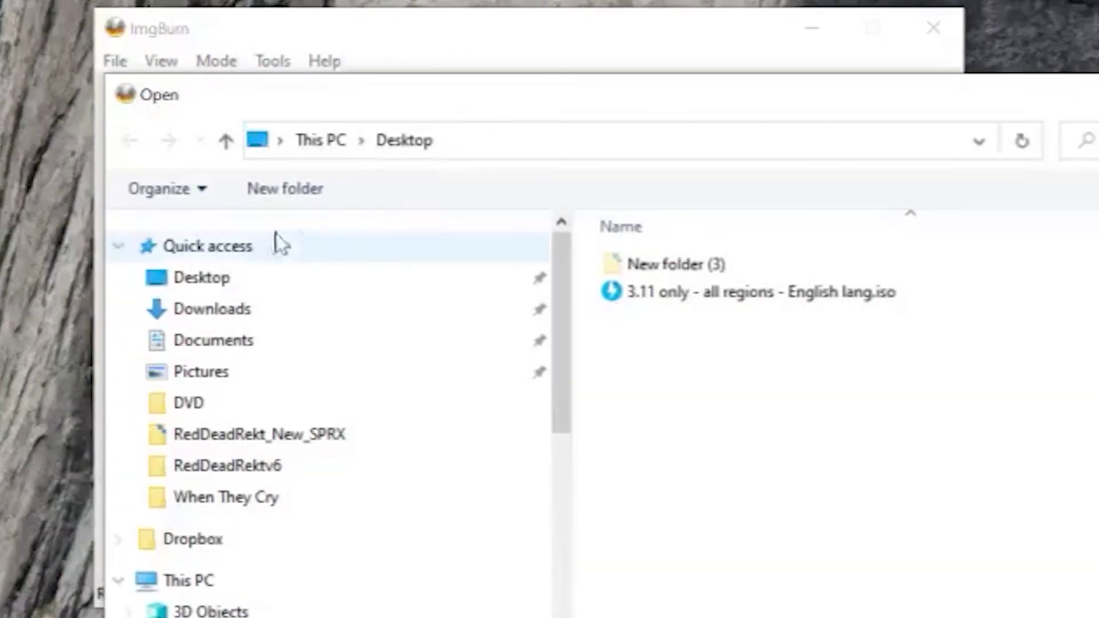
pyautogui.click(658, 298)
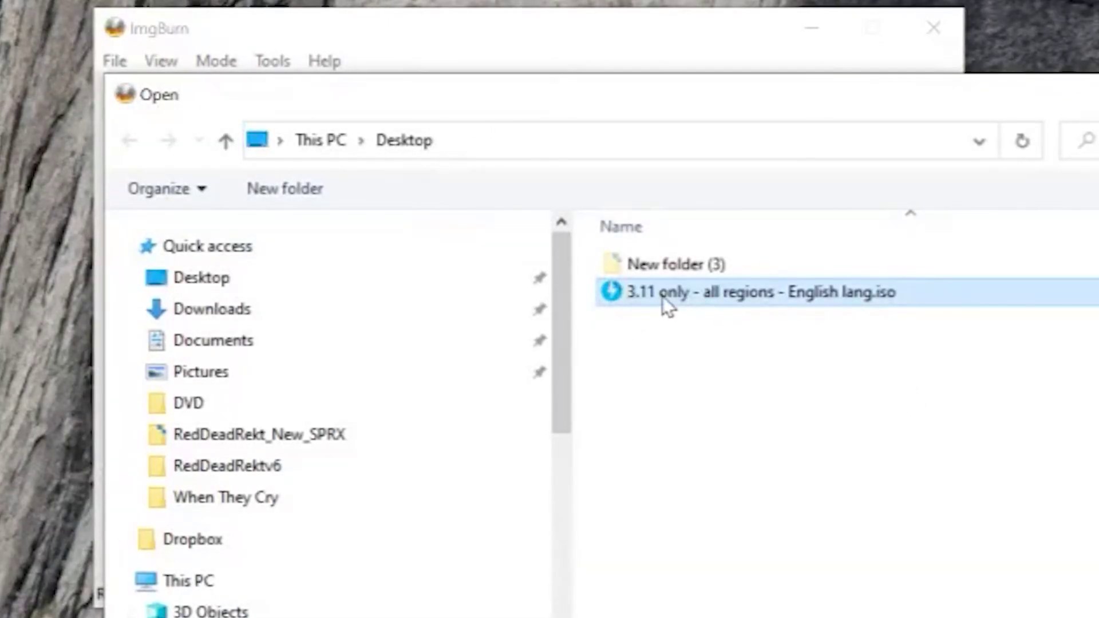
pyautogui.doubleClick(663, 303)
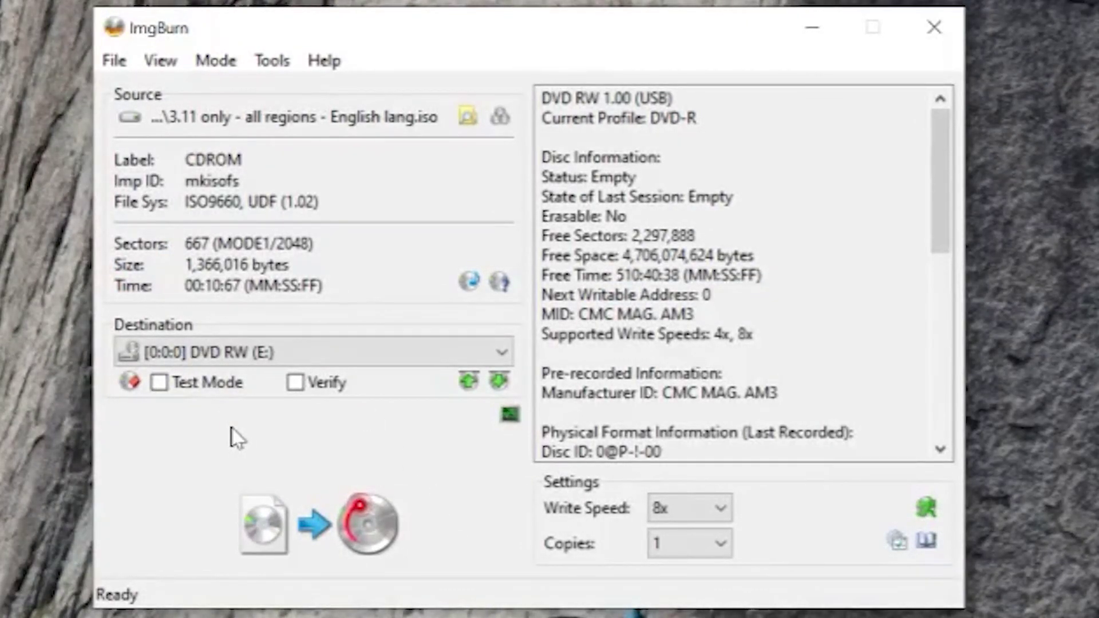
# Compare the disc's supported write speeds with the available write speed options, leaving the setting as it is
pyautogui.click(669, 507)
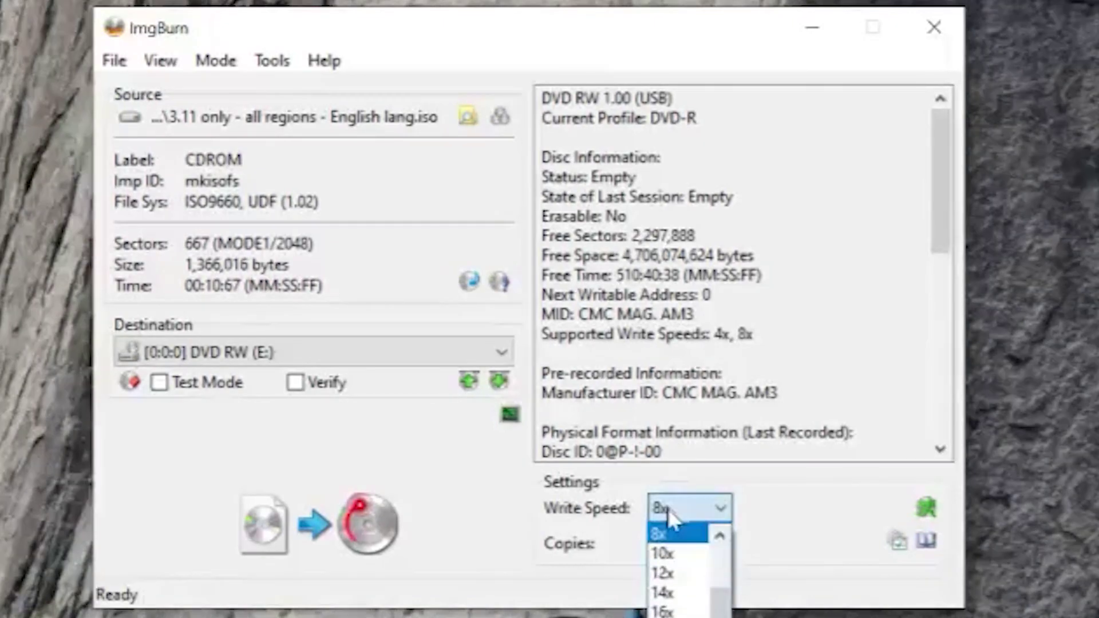
pyautogui.scroll(3, 687, 553)
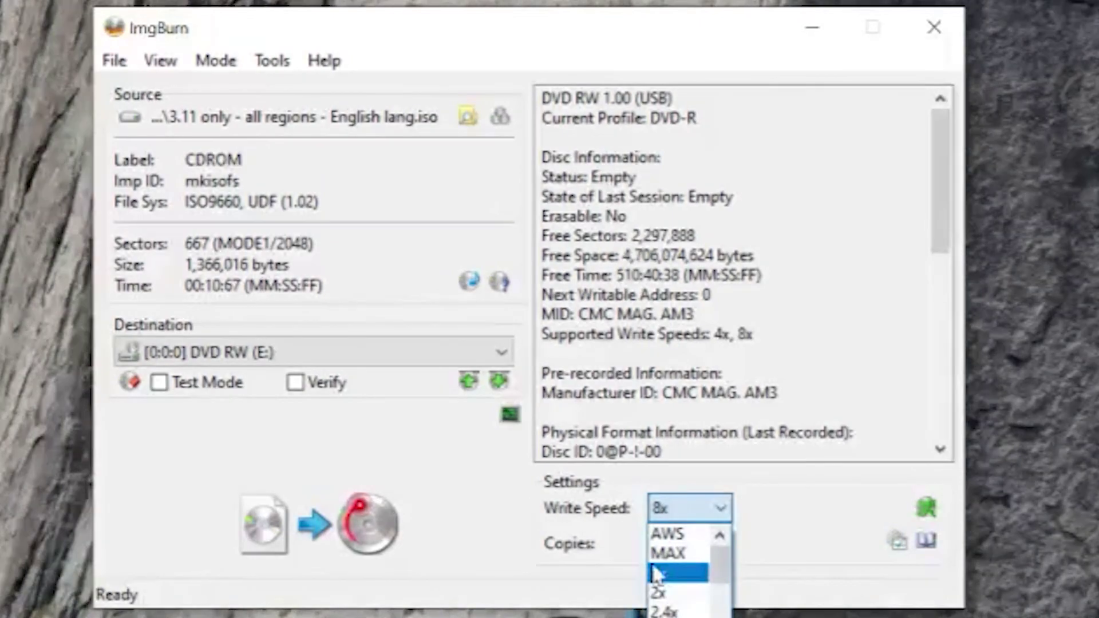
pyautogui.press('Escape')
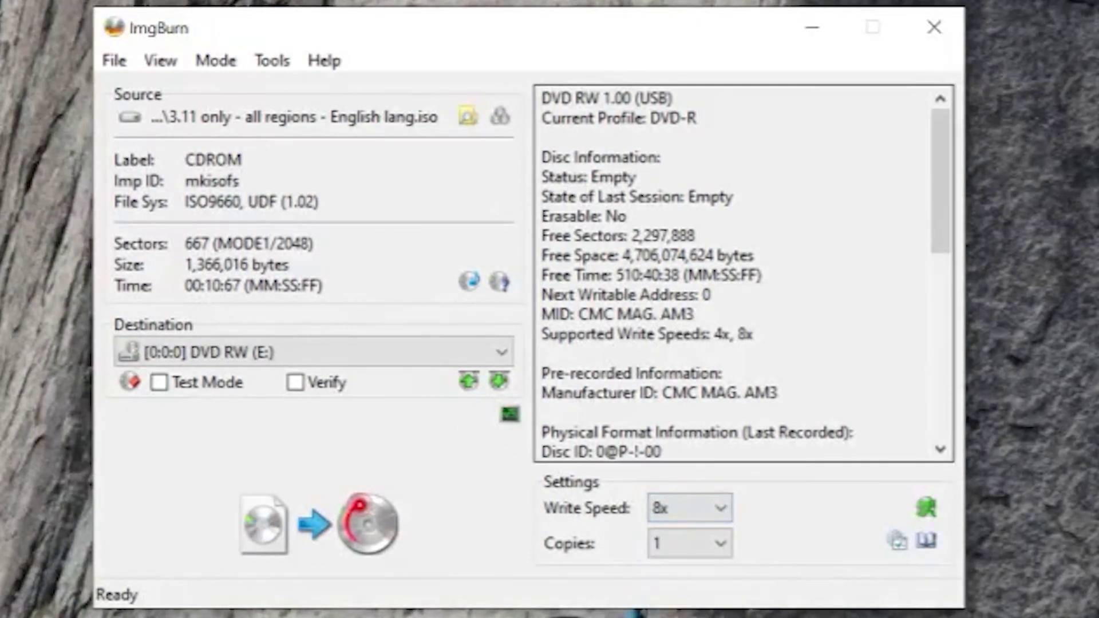
pyautogui.click(637, 333)
pyautogui.tripleClick(637, 334)
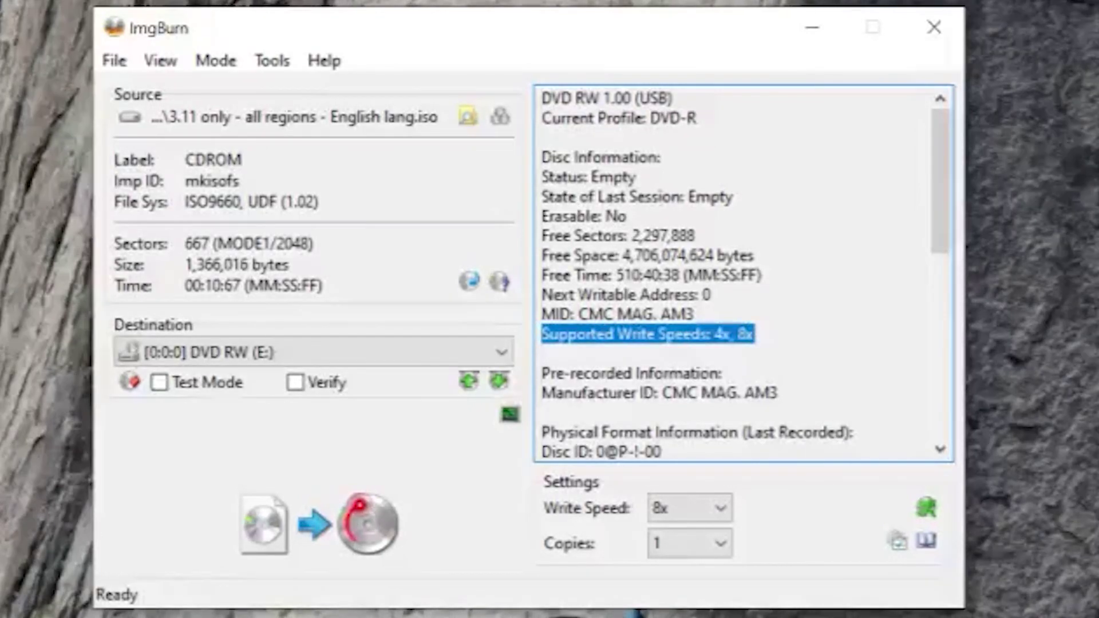
pyautogui.click(722, 334)
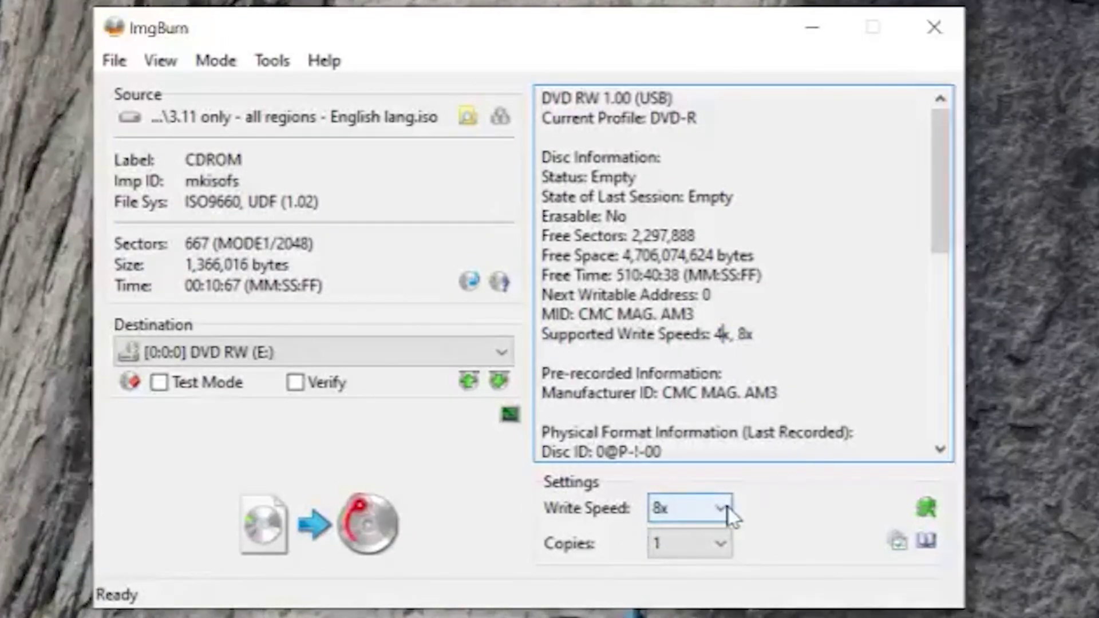
pyautogui.moveTo(755, 334); pyautogui.dragTo(711, 334)
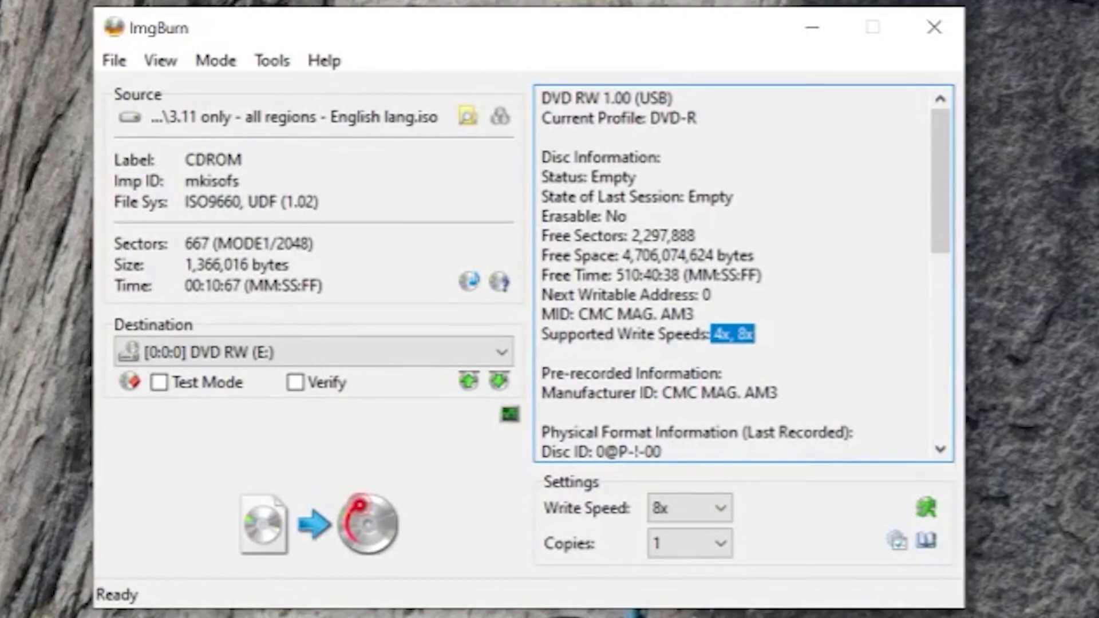
pyautogui.click(693, 513)
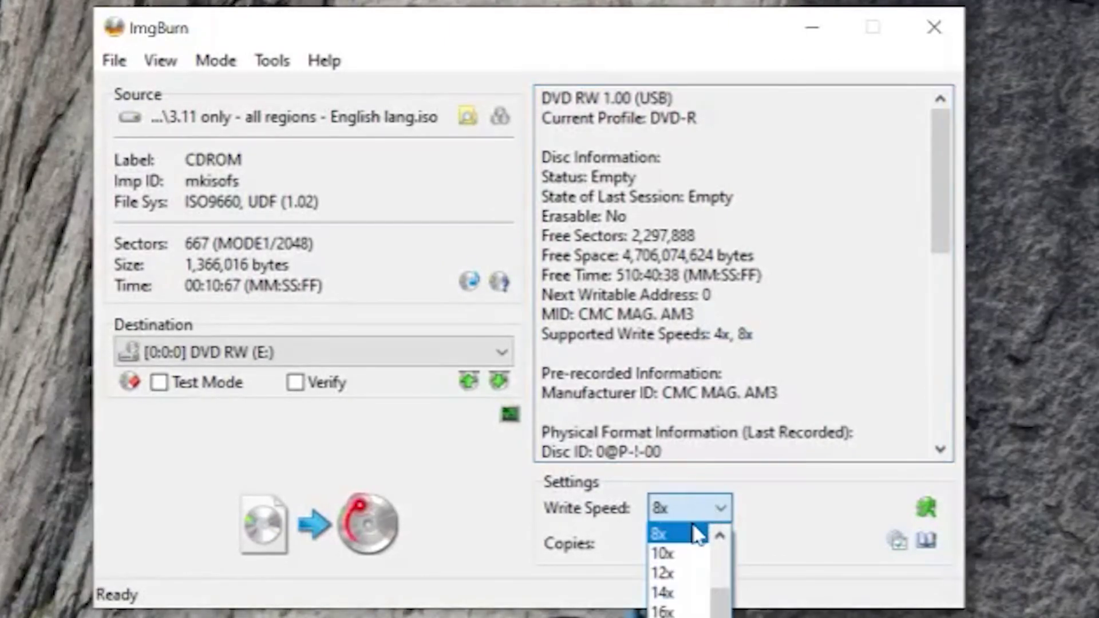
pyautogui.scroll(2, 694, 578)
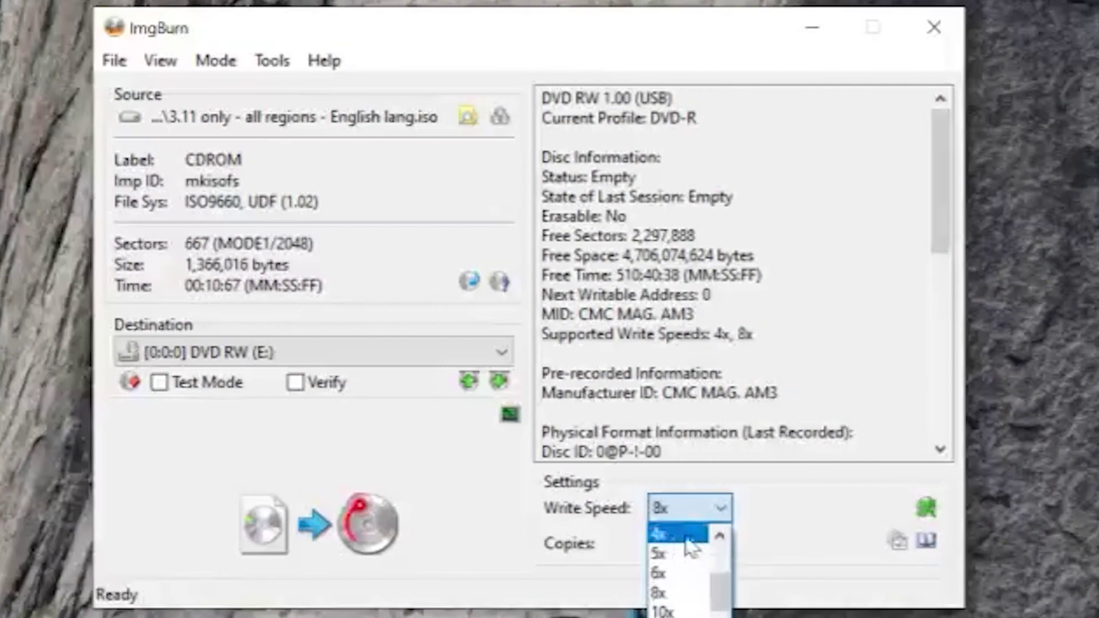
pyautogui.click(746, 543)
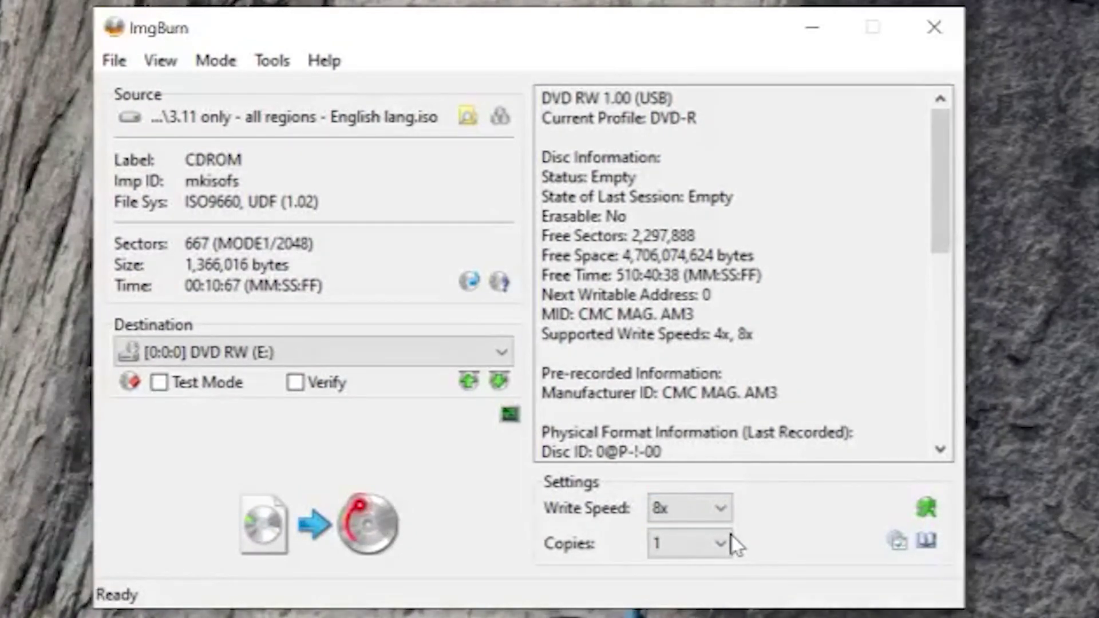
pyautogui.click(705, 511)
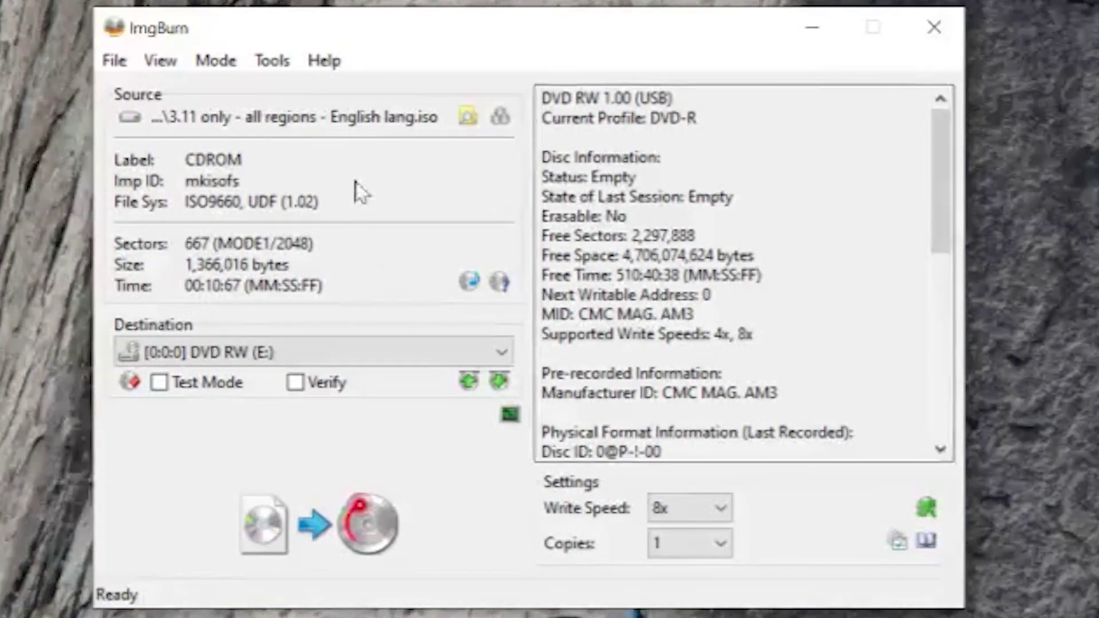
# Burn the loaded image to the disc in DVD RW (E:) and move the completion message clear of the burn details
pyautogui.click(285, 532)
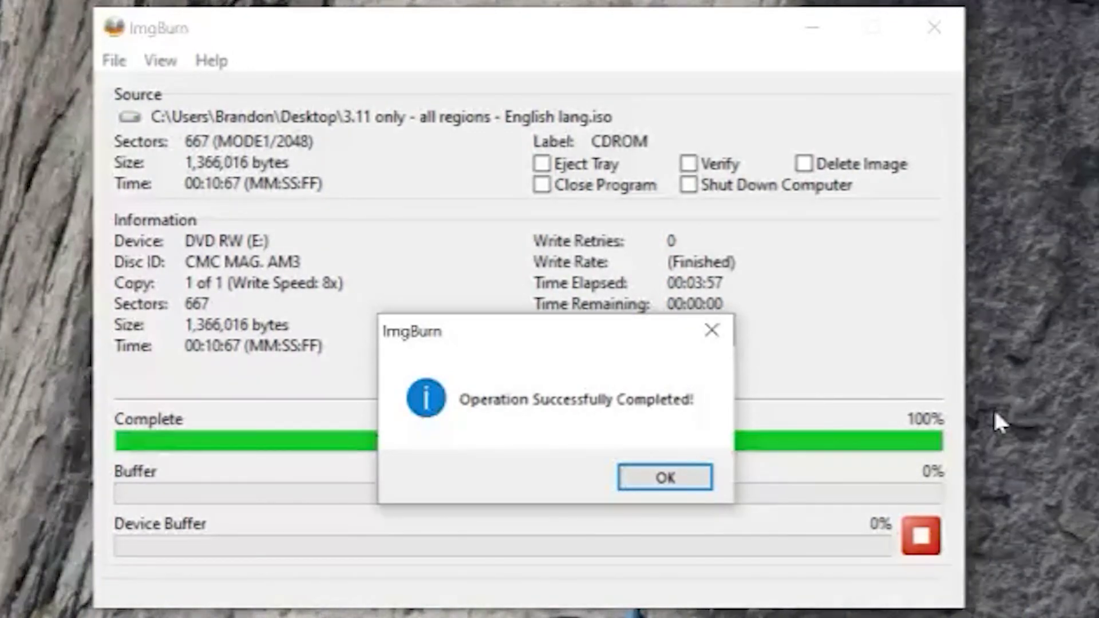
pyautogui.moveTo(422, 340); pyautogui.dragTo(220, 169)
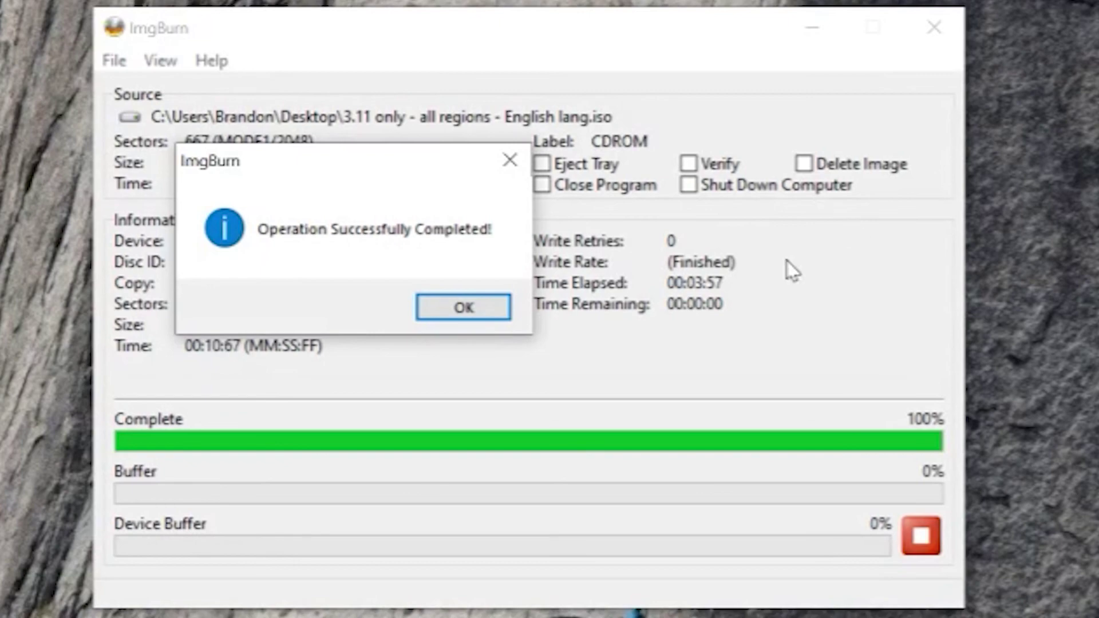
pyautogui.moveTo(397, 172); pyautogui.dragTo(471, 202)
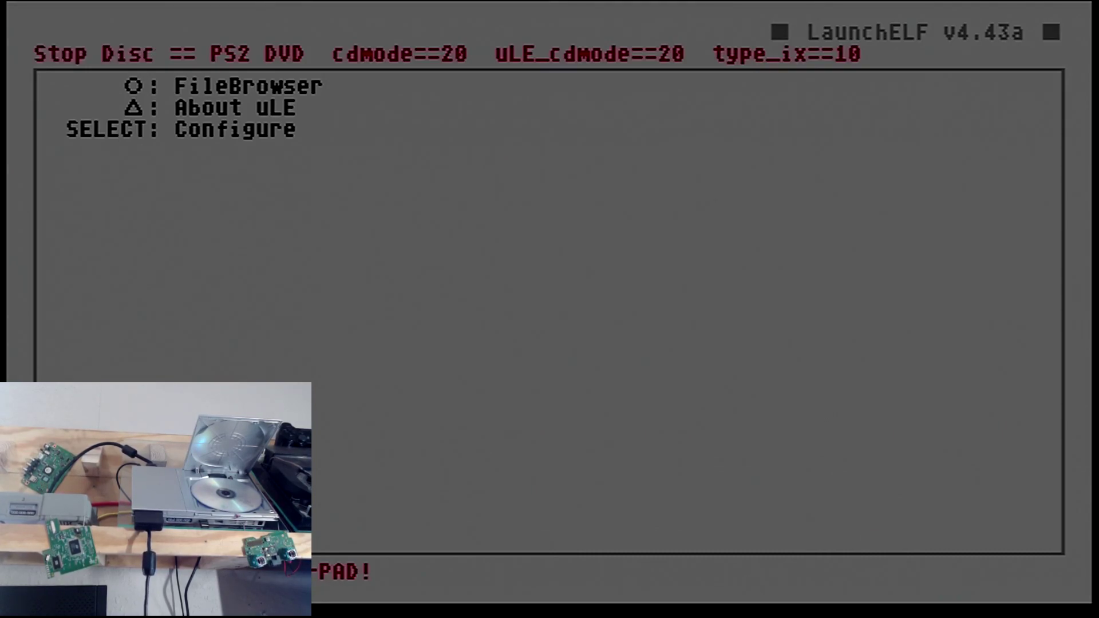
# In LaunchELF on the PlayStation 2, open the FileBrowser and enter the USB drive mass:/
pyautogui.press('o')
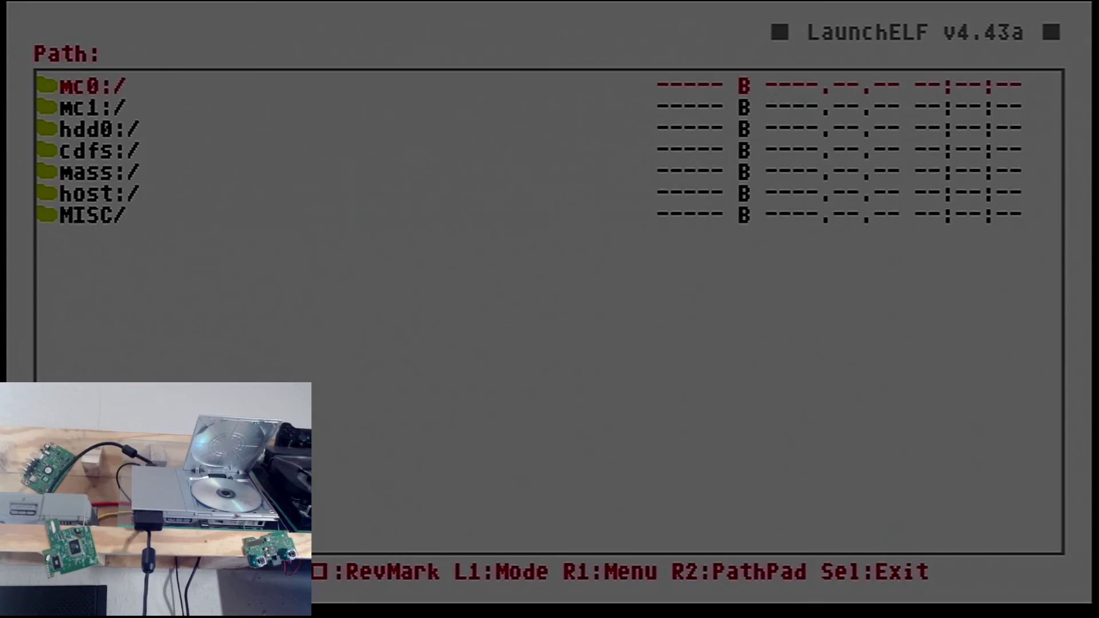
pyautogui.press('Down')
pyautogui.press('Down')
pyautogui.press('Down')
pyautogui.press('Down')
pyautogui.press('o')
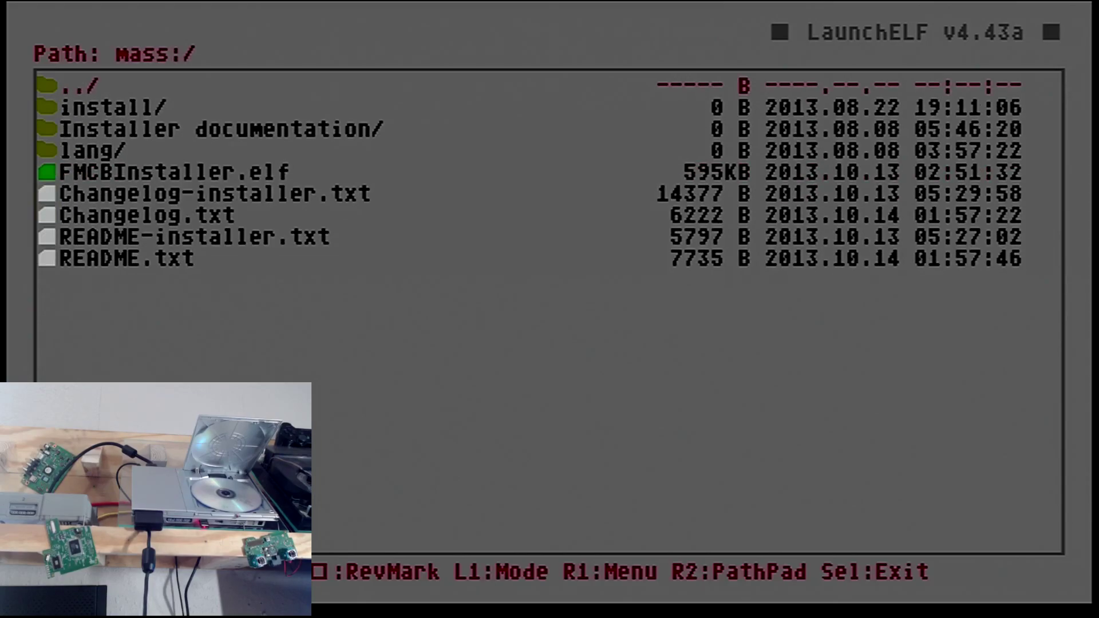
# Run FMCBInstaller.elf from the USB drive
pyautogui.press('Down')
pyautogui.press('Down')
pyautogui.press('Down')
pyautogui.press('Down')
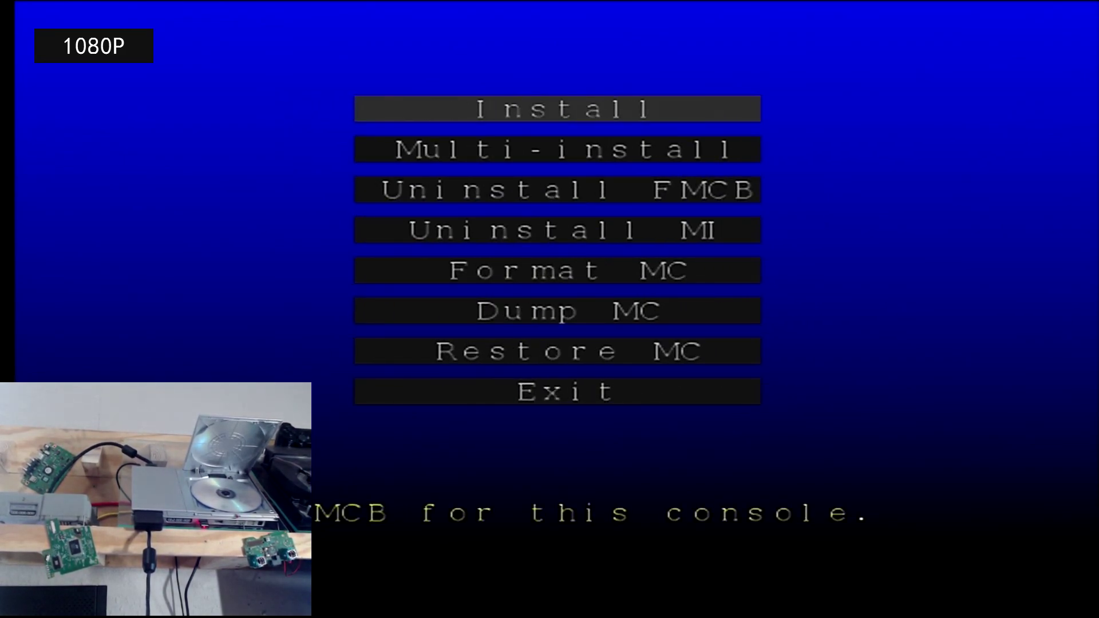
# Format the memory card in slot 1 with Format MC, confirming the format and closing the completion notice
pyautogui.press('Down')
pyautogui.press('Down')
pyautogui.press('Down')
pyautogui.press('Down')
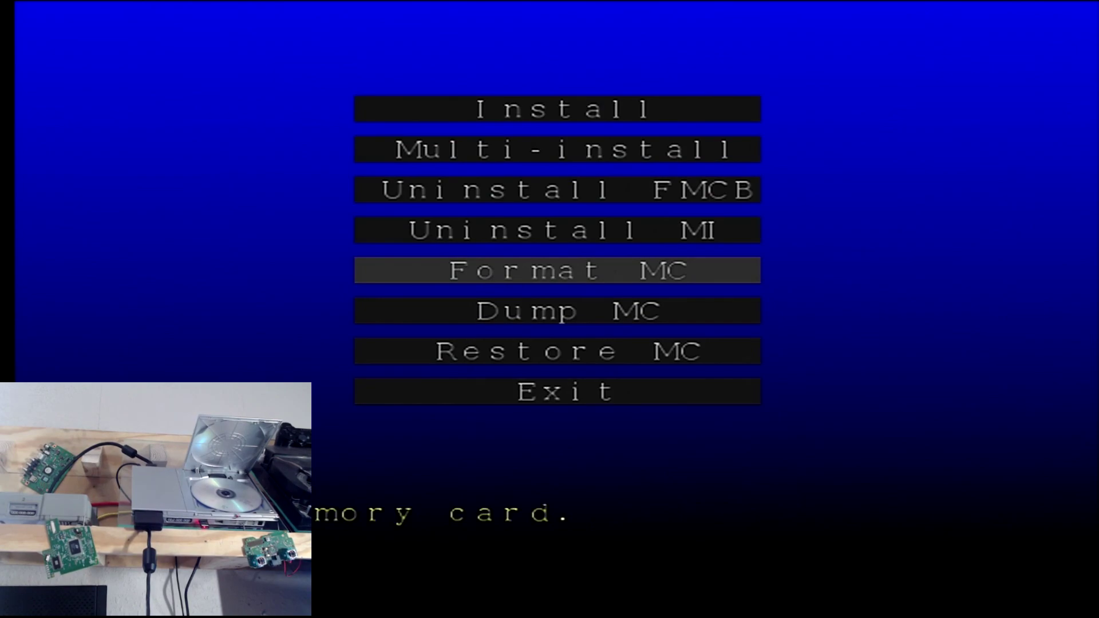
pyautogui.press('Return')
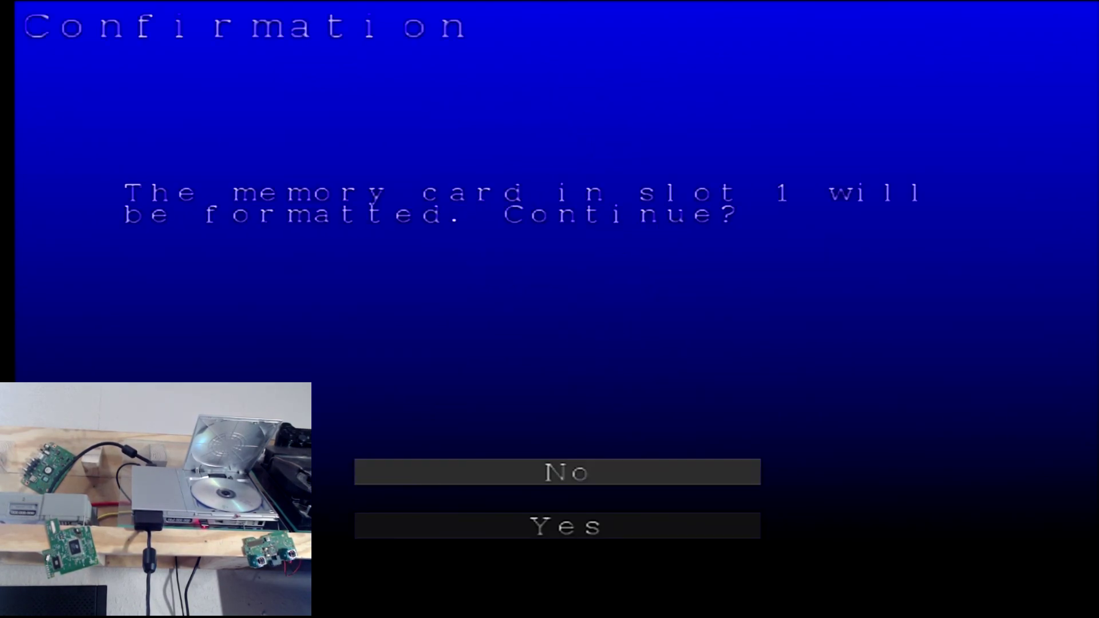
pyautogui.press('Down')
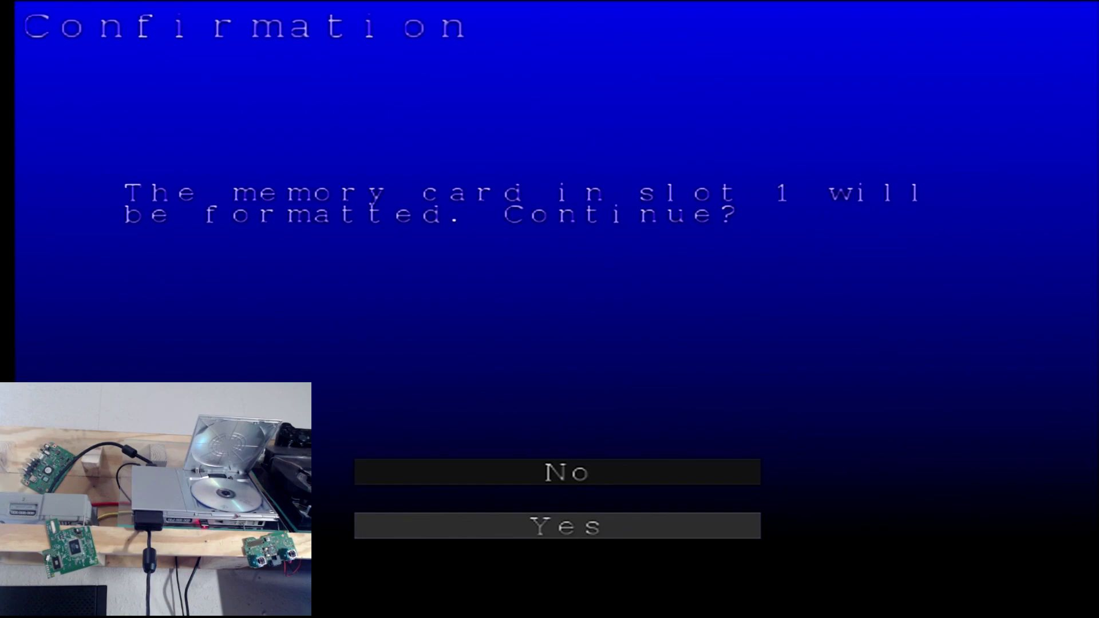
pyautogui.press('Up')
pyautogui.press('Down')
pyautogui.press('Return')
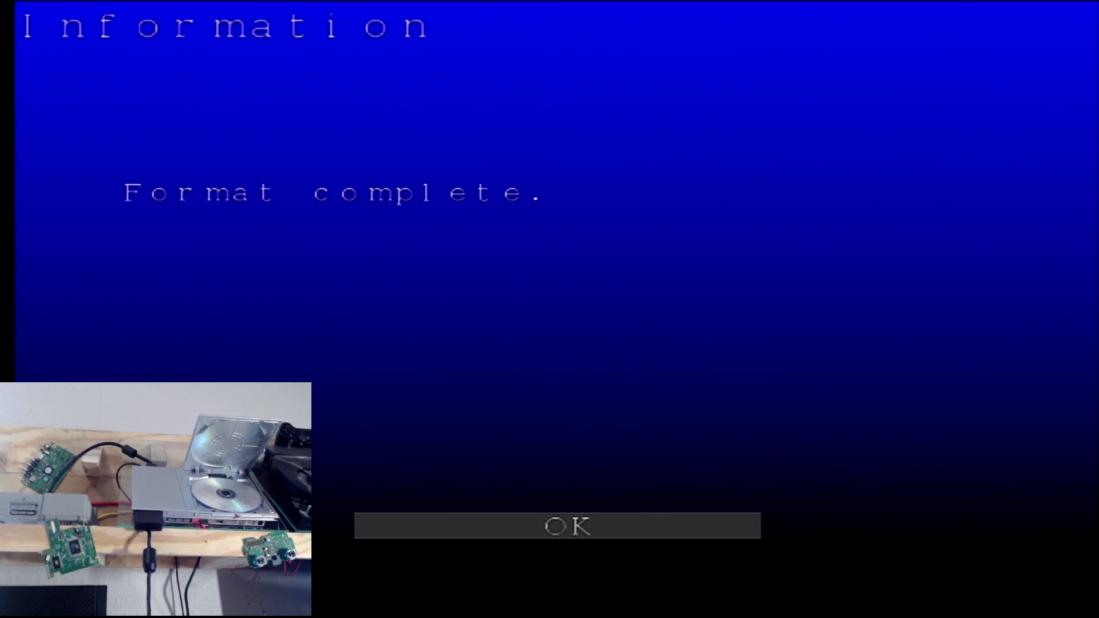
pyautogui.press('Return')
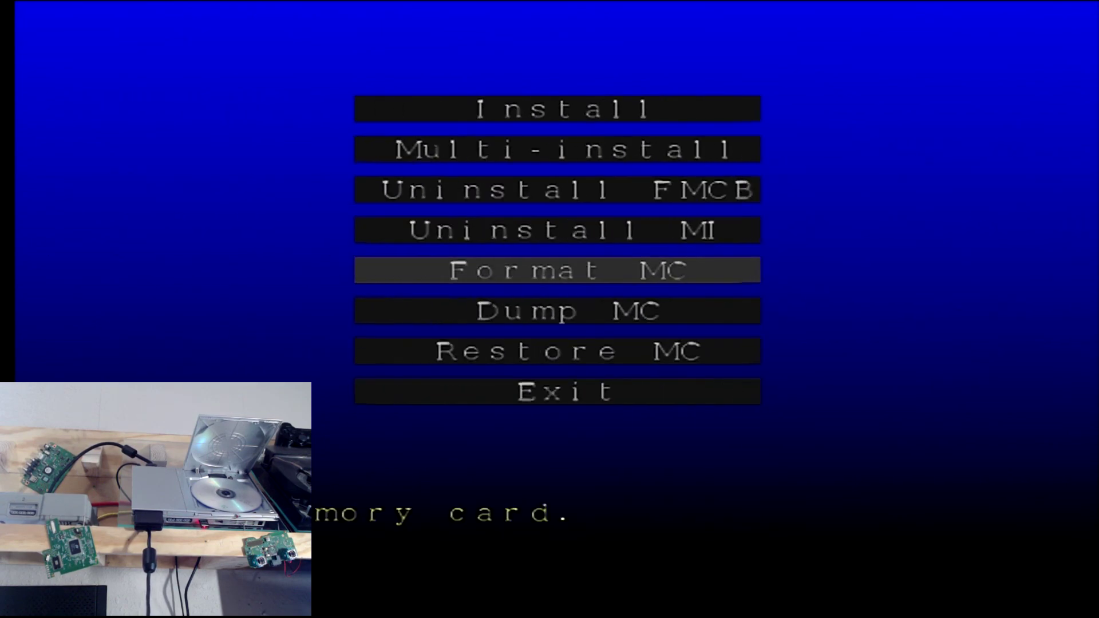
# Start the FMCB Install for this console and confirm the memory card in slot 1 as the target
pyautogui.press('Up')
pyautogui.press('Up')
pyautogui.press('Up')
pyautogui.press('Up')
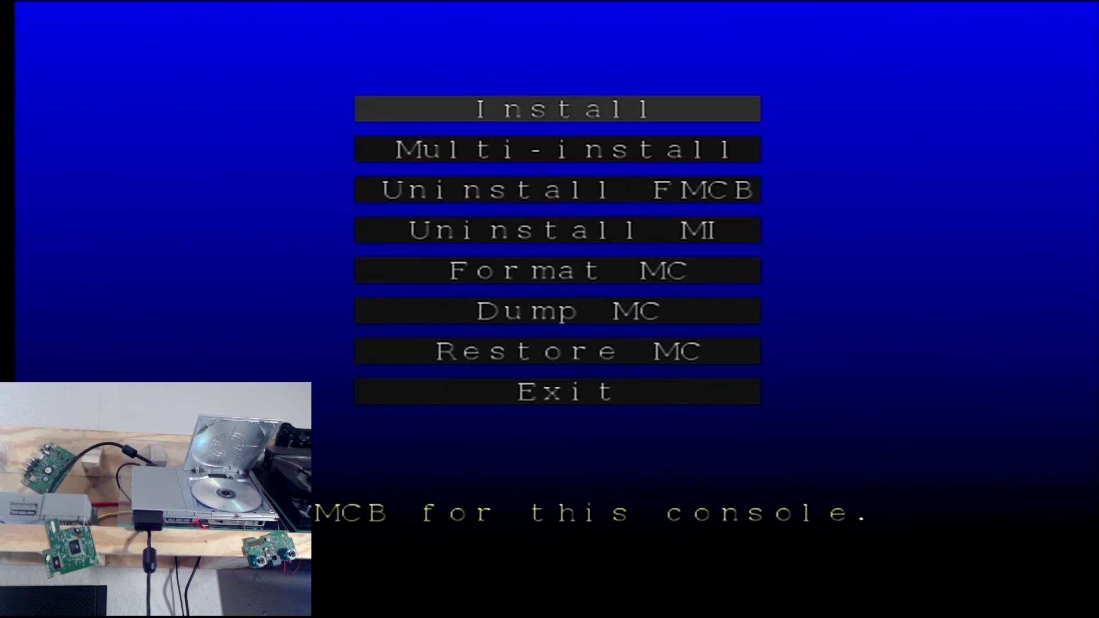
pyautogui.press('Return')
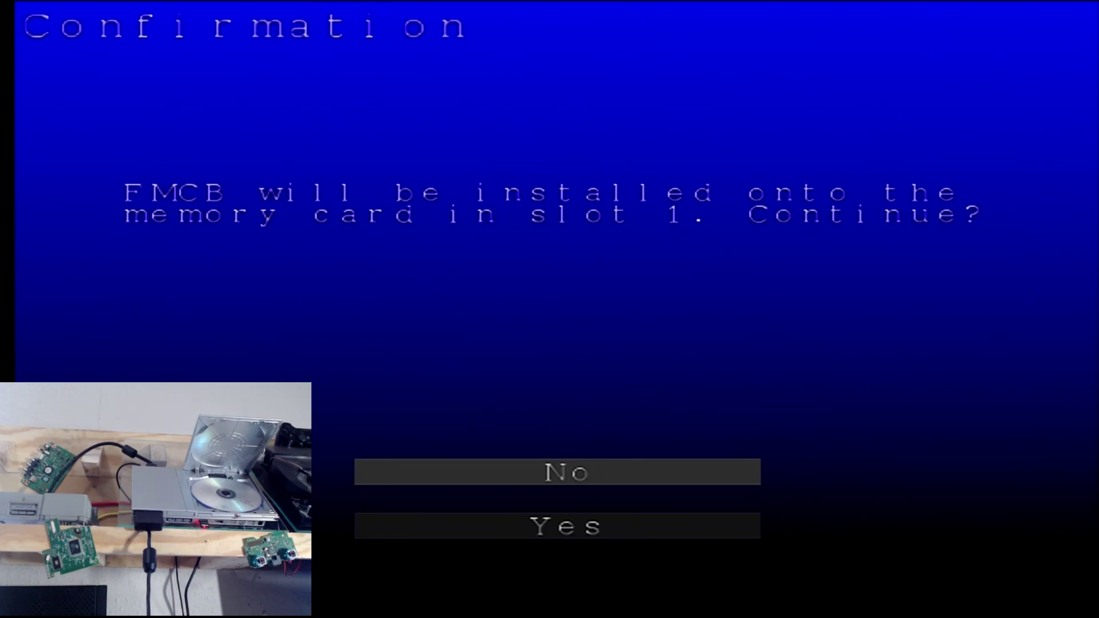
pyautogui.press('Down')
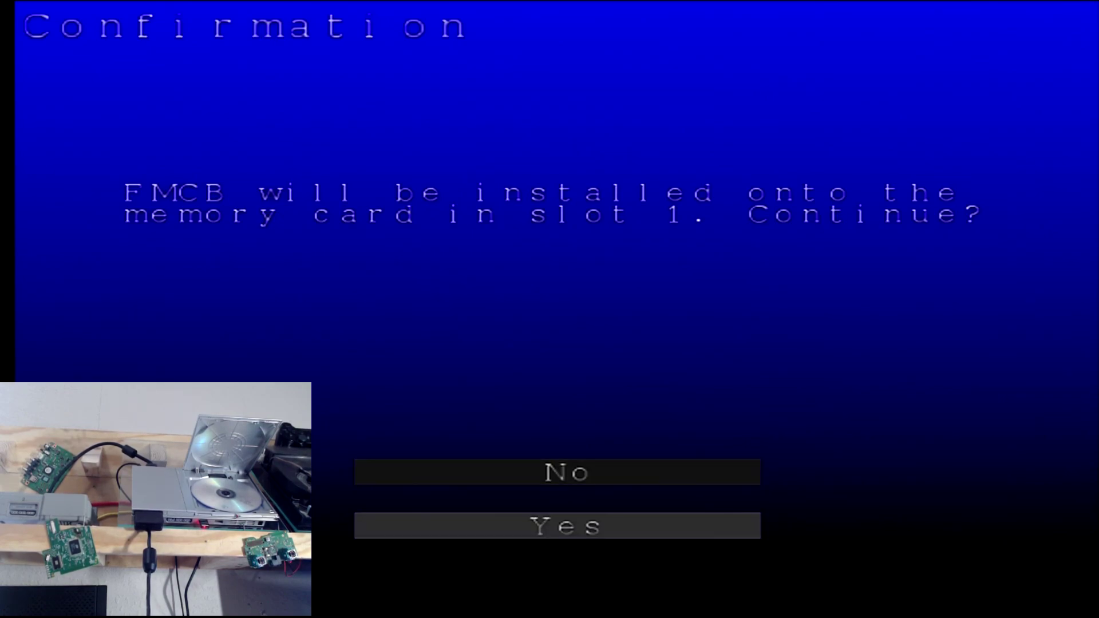
pyautogui.press('Return')
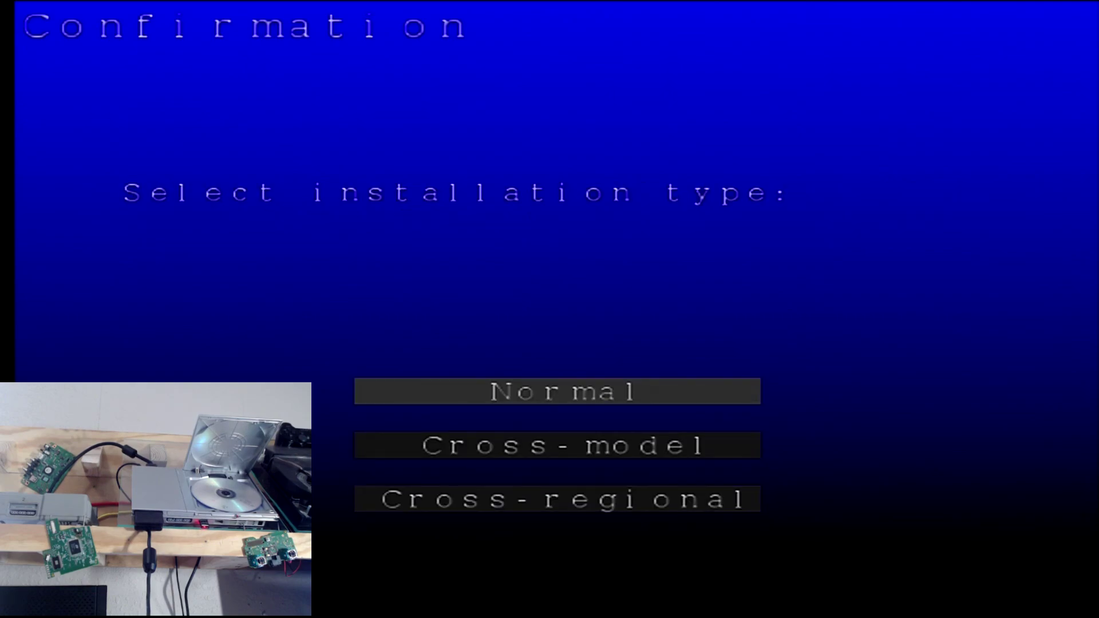
# Choose the Normal installation type, install FMCB onto the memory card, and move to Exit in the installer
pyautogui.press('Down')
pyautogui.press('Down')
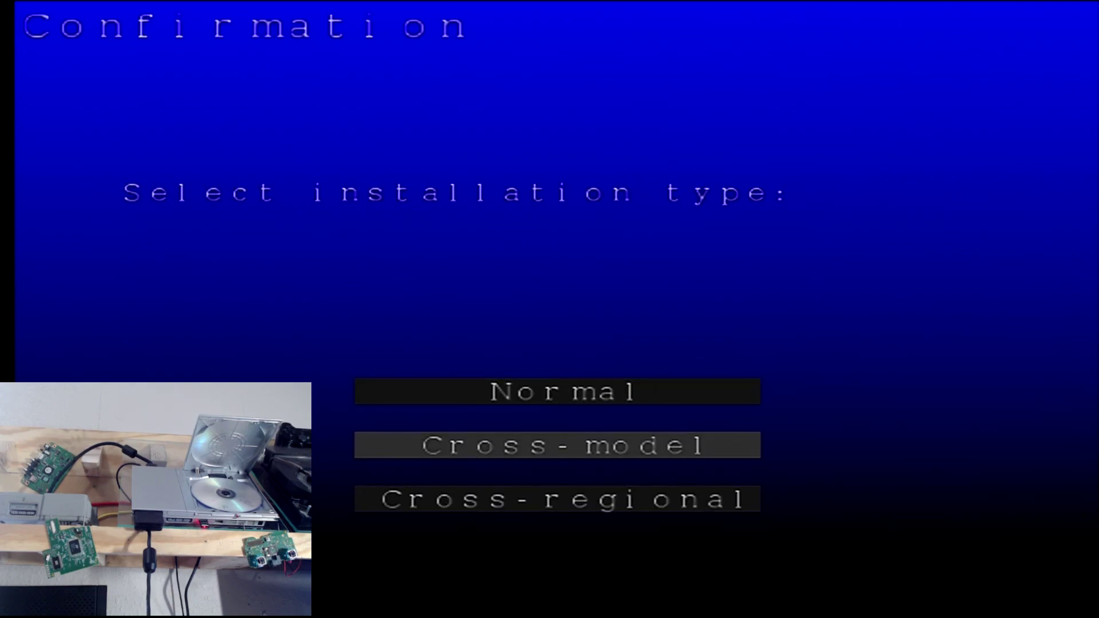
pyautogui.press('Down')
pyautogui.press('Up')
pyautogui.press('Down')
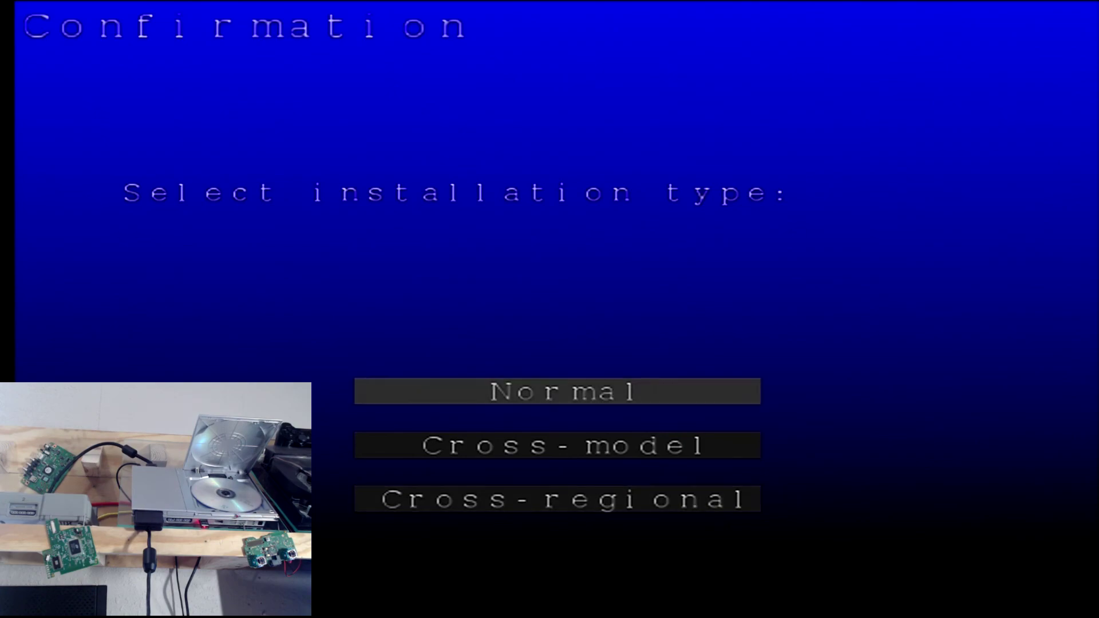
pyautogui.press('Down')
pyautogui.press('Up')
pyautogui.press('Return')
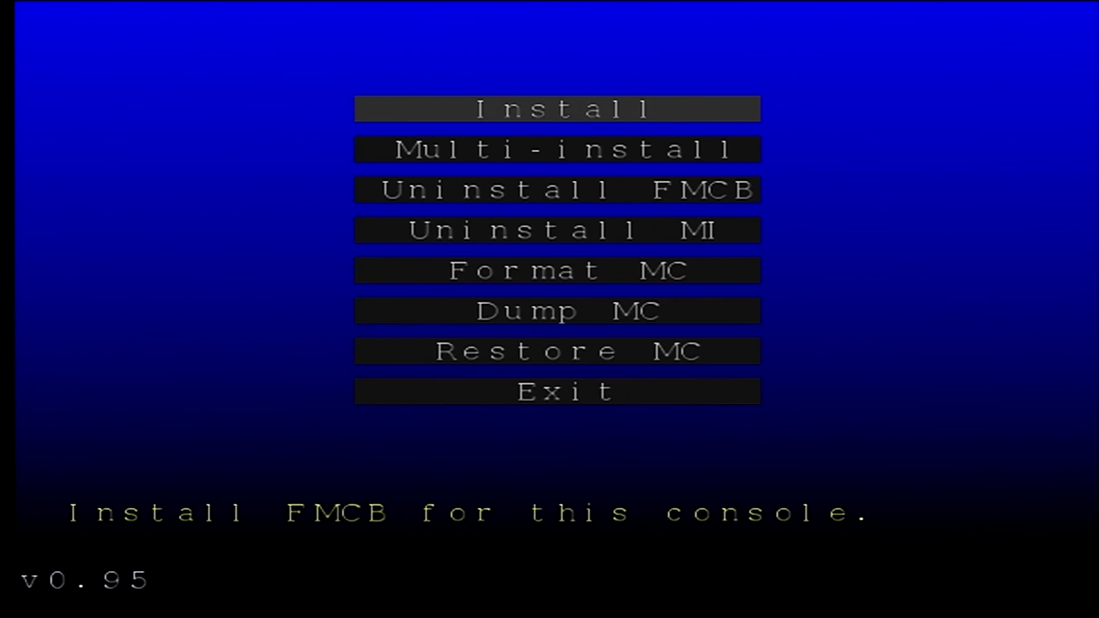
pyautogui.press('Up')
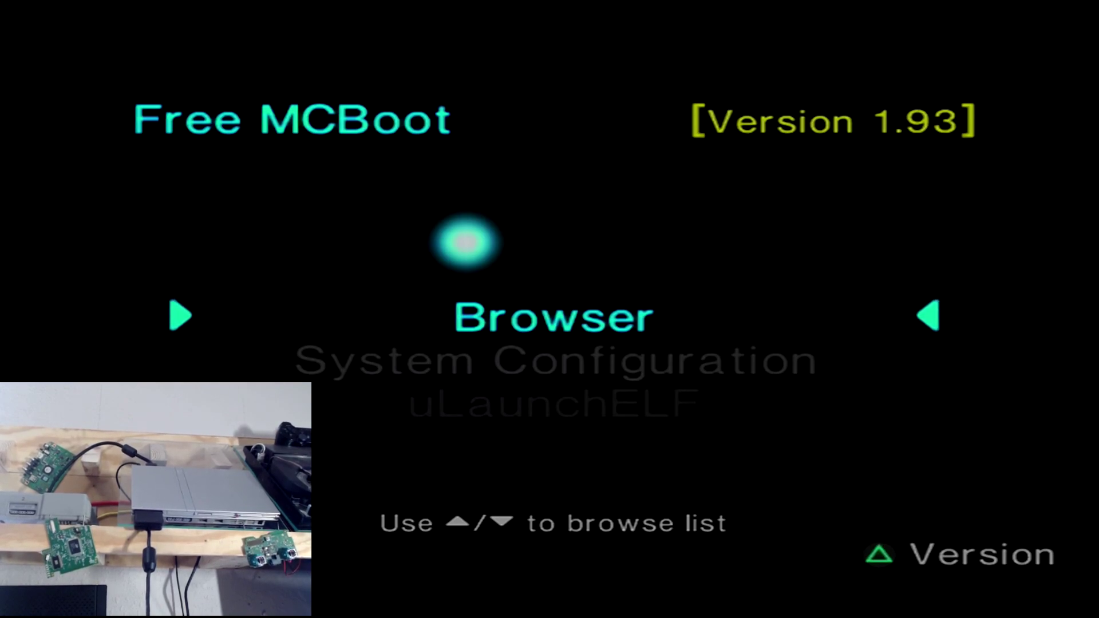
# Browse the Free MCBoot start menu entries from Browser through Free MCBoot Configurator and back to uLaunchELF
pyautogui.press('Down')
pyautogui.press('Down')
pyautogui.press('Down')
pyautogui.press('Down')
pyautogui.press('Down')
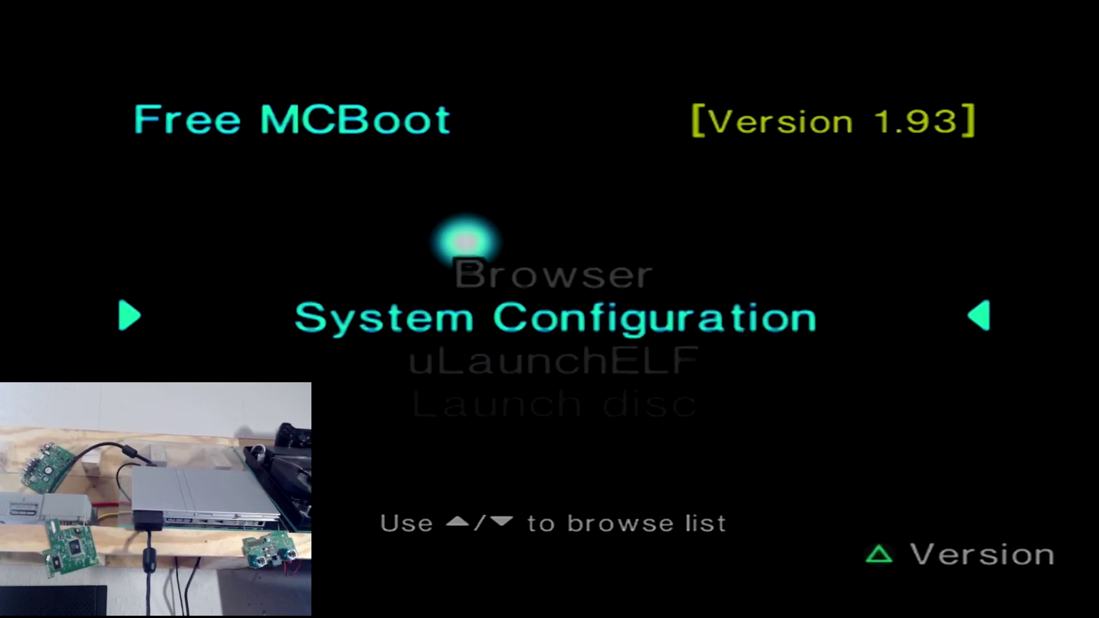
pyautogui.press('Up')
pyautogui.press('Up')
pyautogui.press('Up')
pyautogui.press('Down')
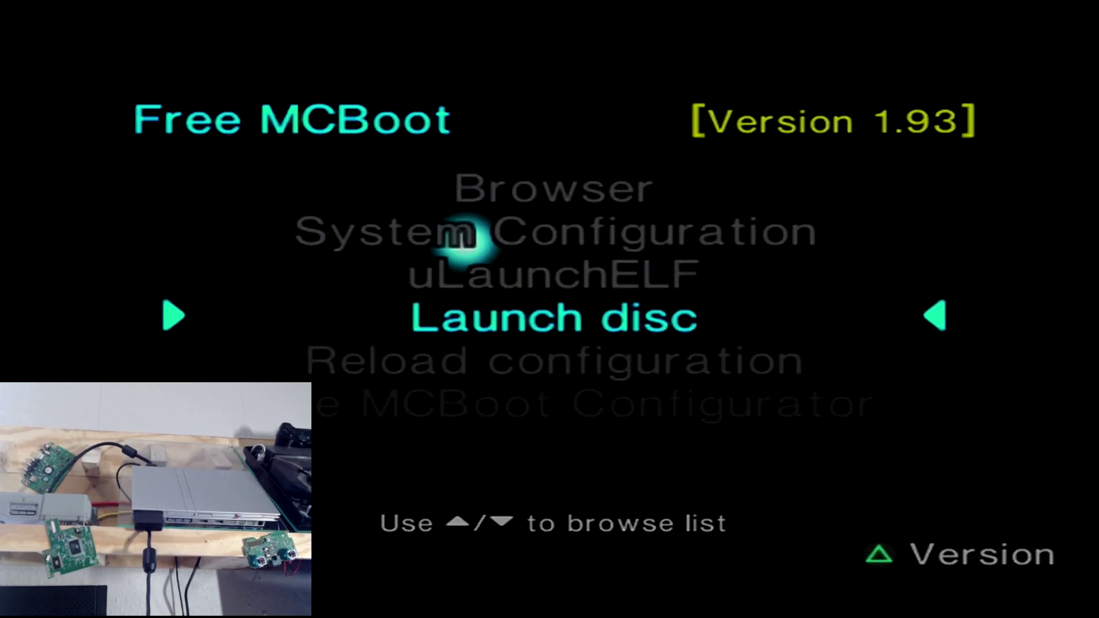
pyautogui.press('Down')
pyautogui.press('Down')
pyautogui.press('Down')
pyautogui.press('Down')
pyautogui.press('Down')
pyautogui.press('Down')
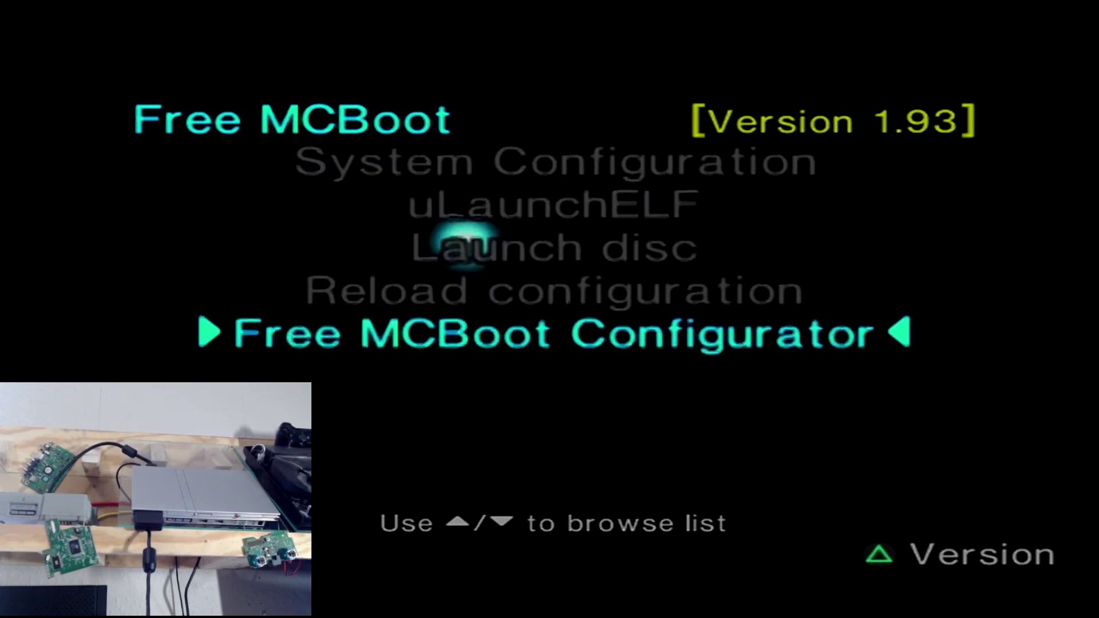
pyautogui.press('Down')
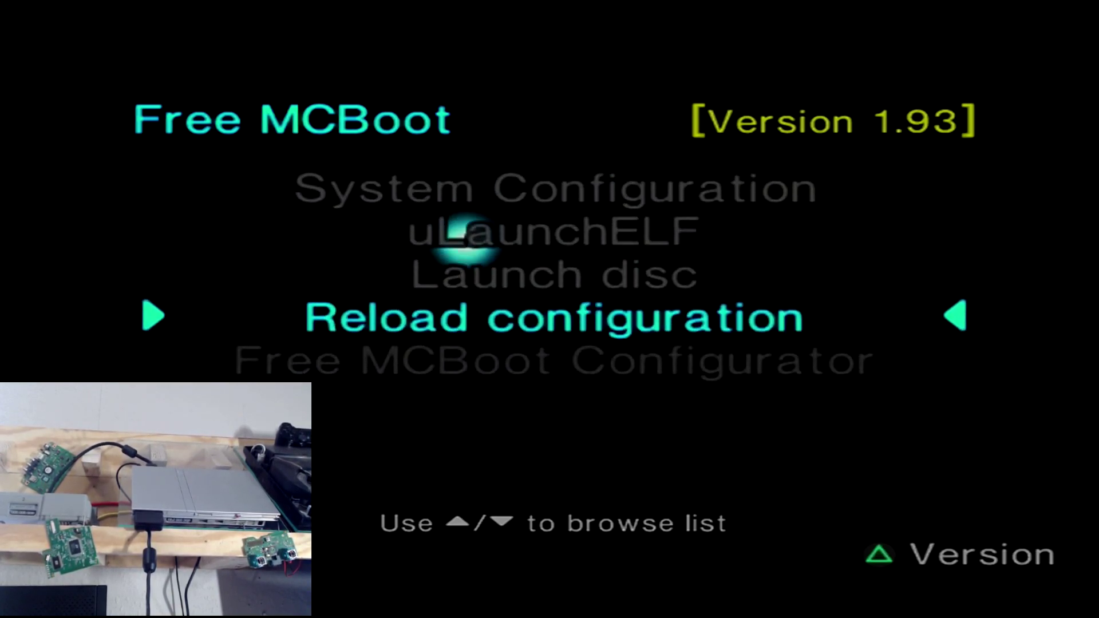
pyautogui.press('Down')
pyautogui.press('Down')
pyautogui.press('Down')
pyautogui.press('Up')
pyautogui.press('Down')
pyautogui.press('Down')
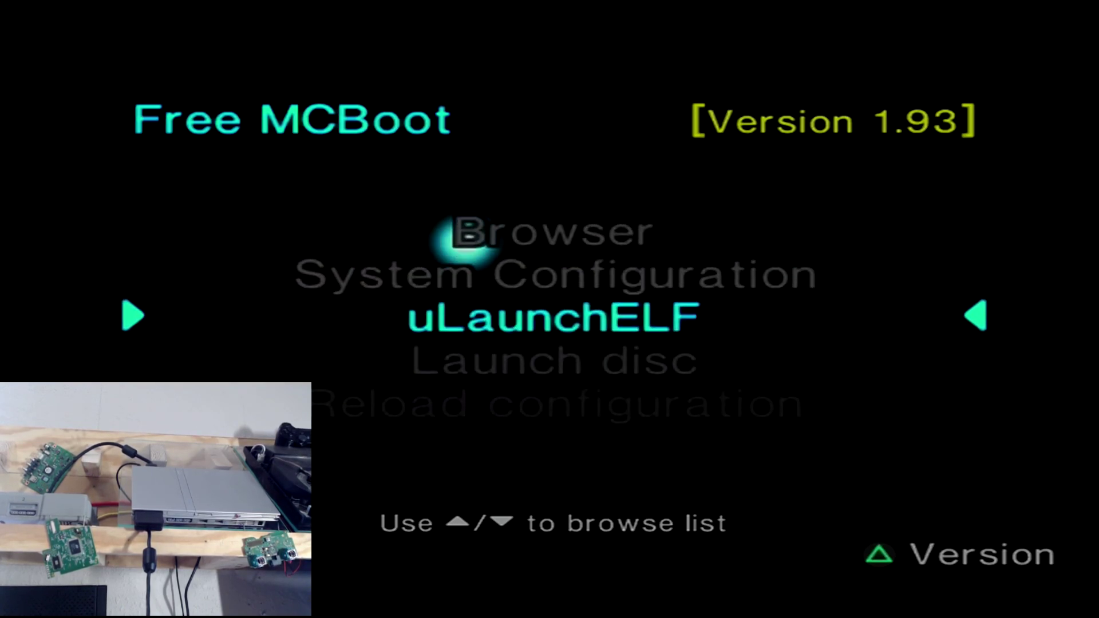